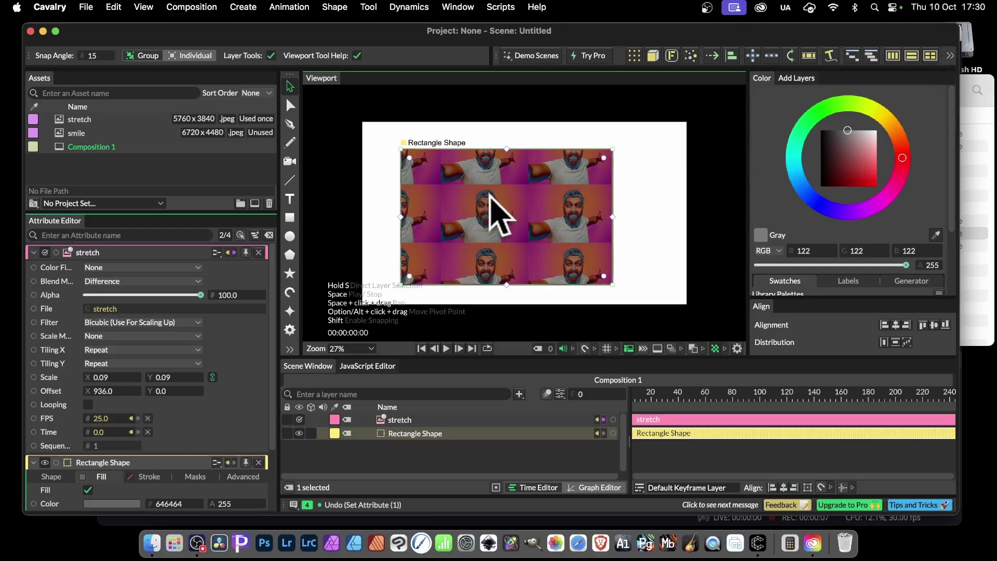
# Delete the Rectangle Shape, draw a circle with the Ellipse tool, and delete the stretch layer.
pyautogui.press('Delete')
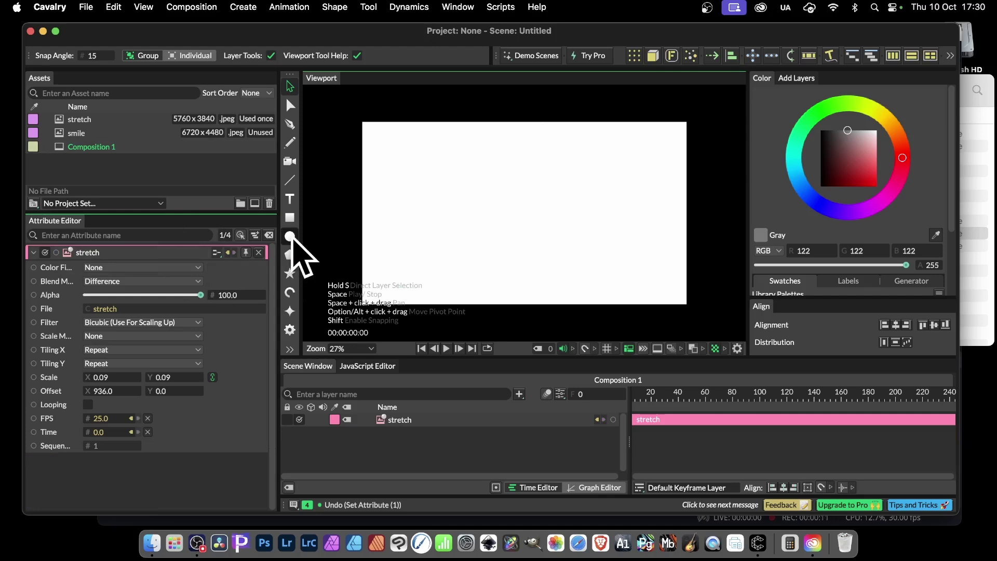
pyautogui.click(292, 238)
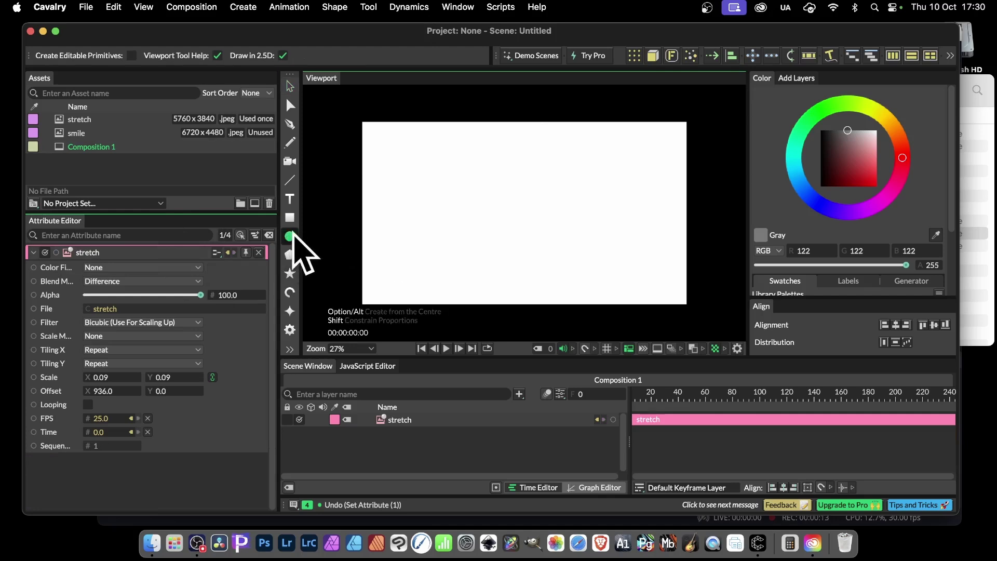
pyautogui.moveTo(405, 132); pyautogui.dragTo(569, 290)
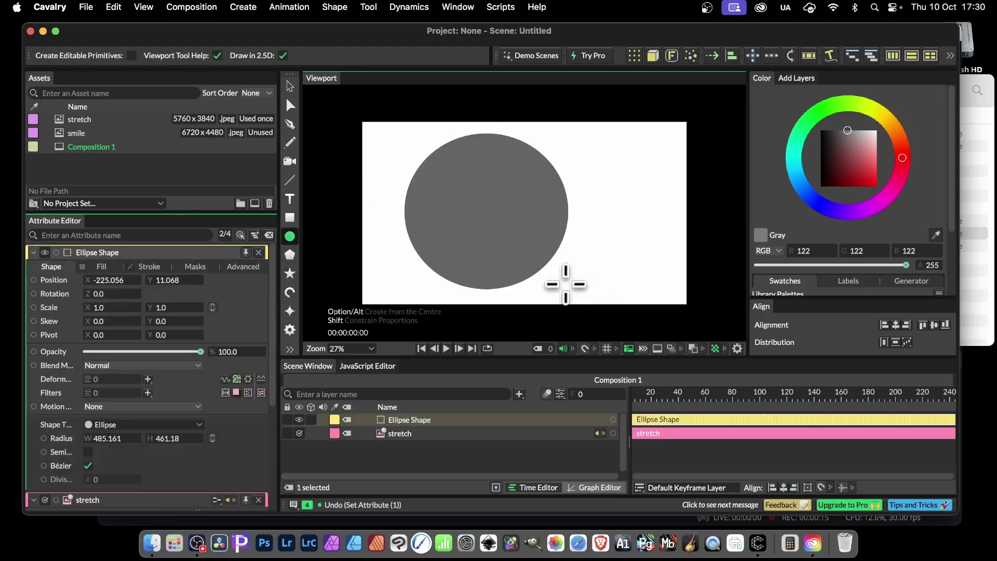
pyautogui.click(701, 433)
pyautogui.press('Delete')
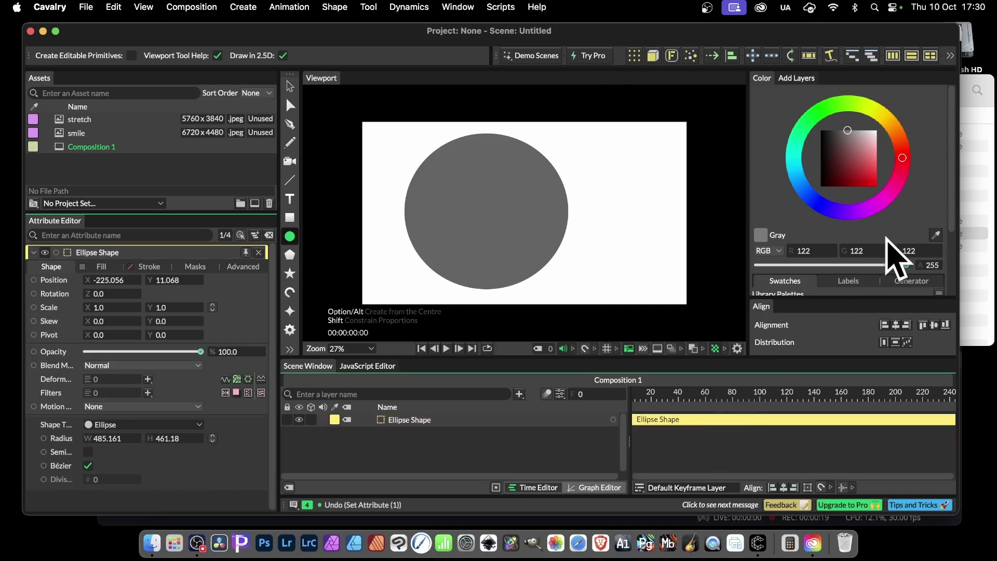
# Select the Ellipse Shape, show its Fill settings and bring up the Add Shader menu.
pyautogui.click(685, 420)
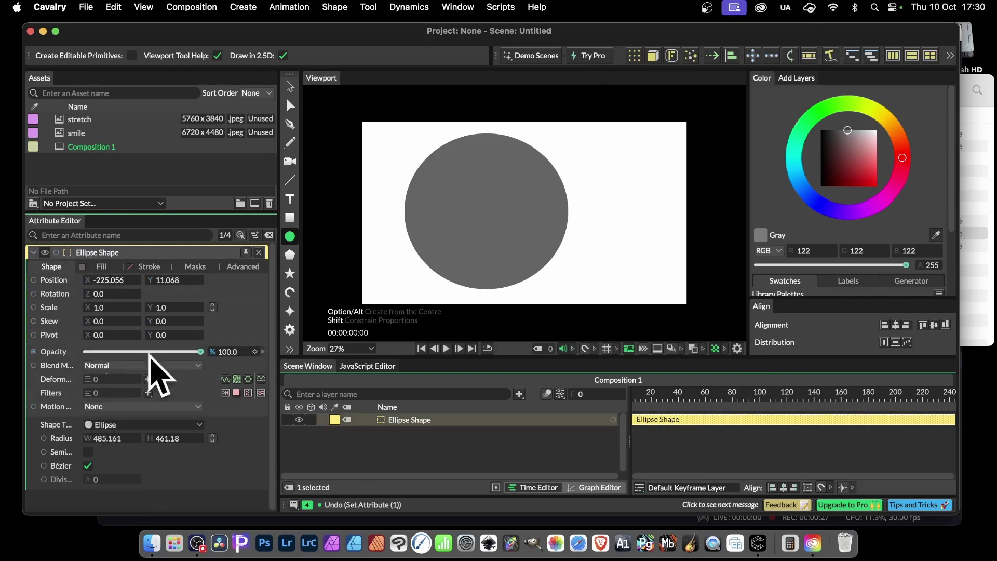
pyautogui.click(103, 266)
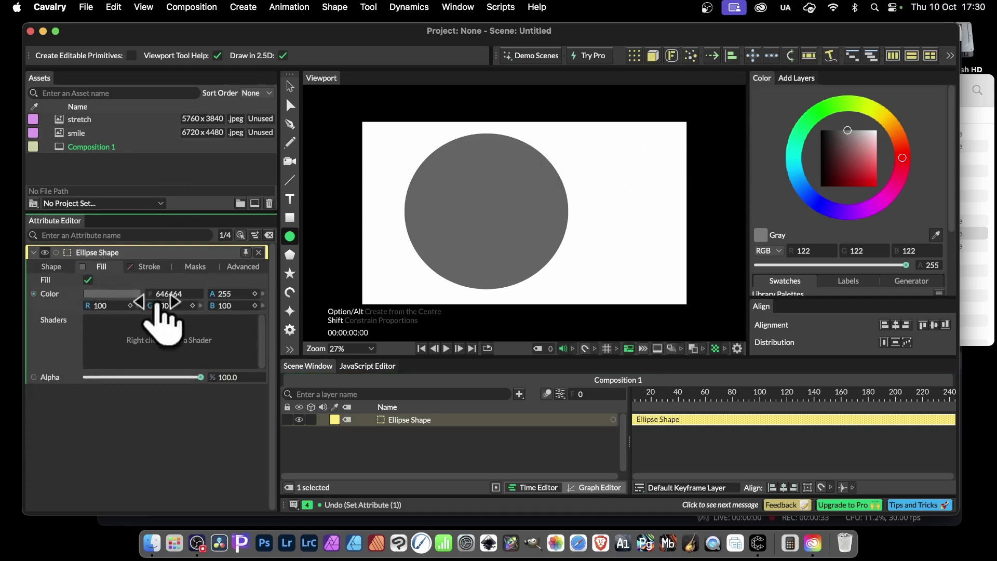
pyautogui.rightClick(185, 323)
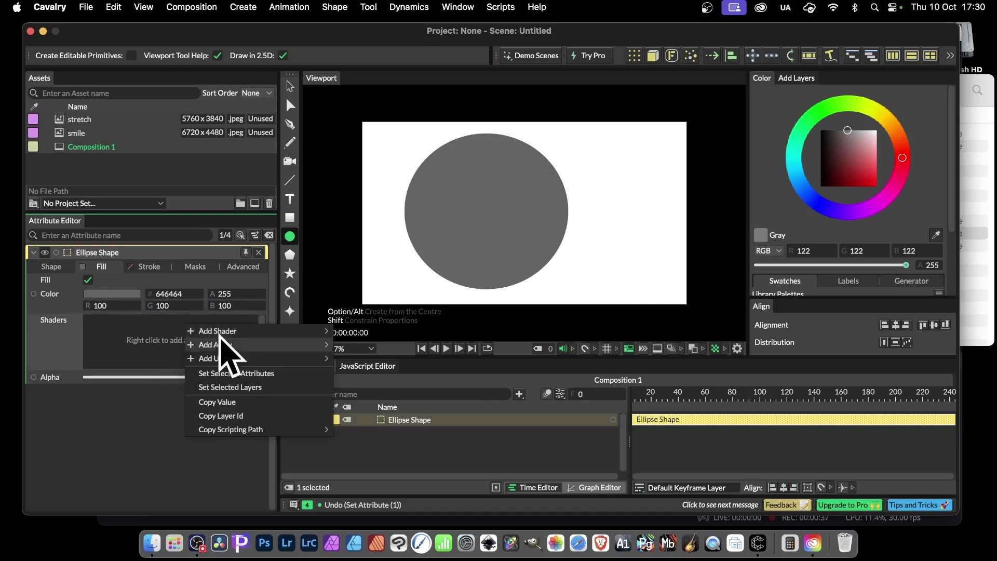
pyautogui.moveTo(304, 332)
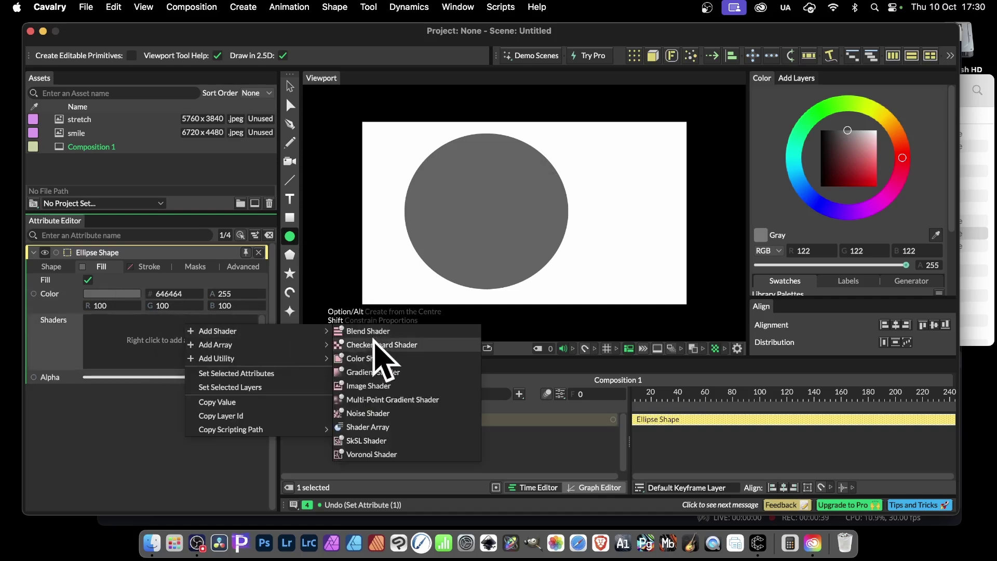
# Add an Image Shader to the ellipse fill and select it to view its settings.
pyautogui.click(393, 387)
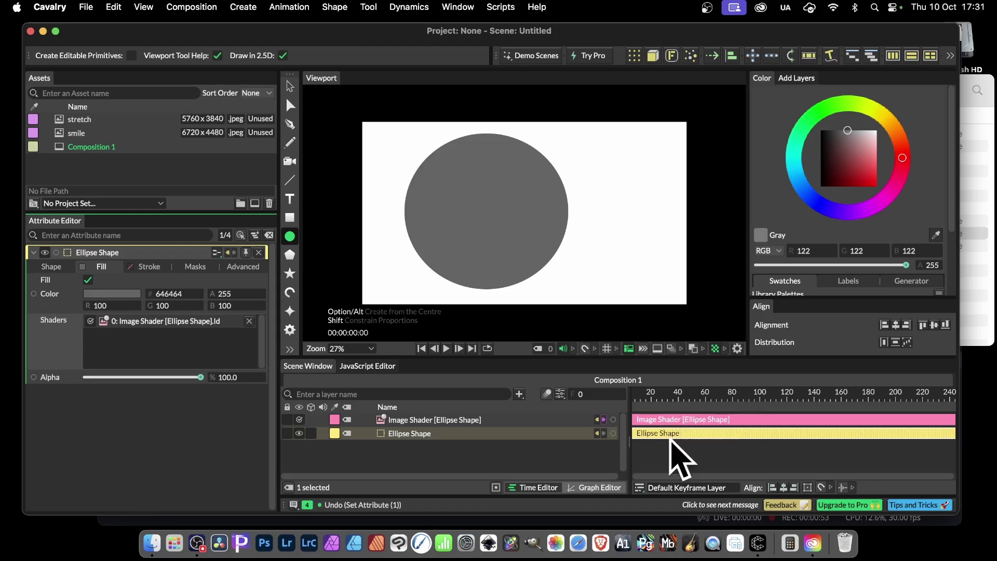
pyautogui.click(734, 420)
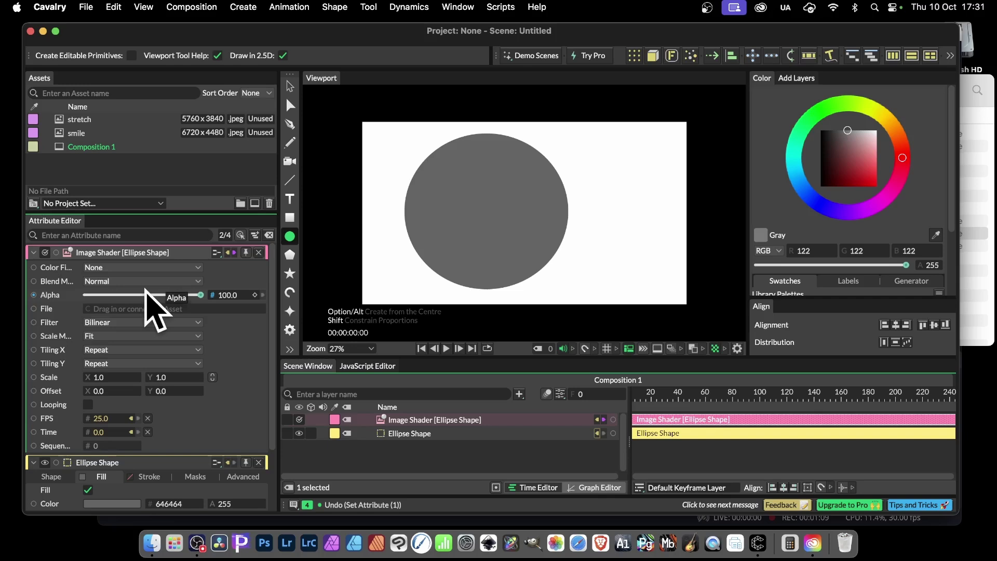
# Drag stretch.jpeg from Finder onto the Image Shader's File field.
pyautogui.click(977, 96)
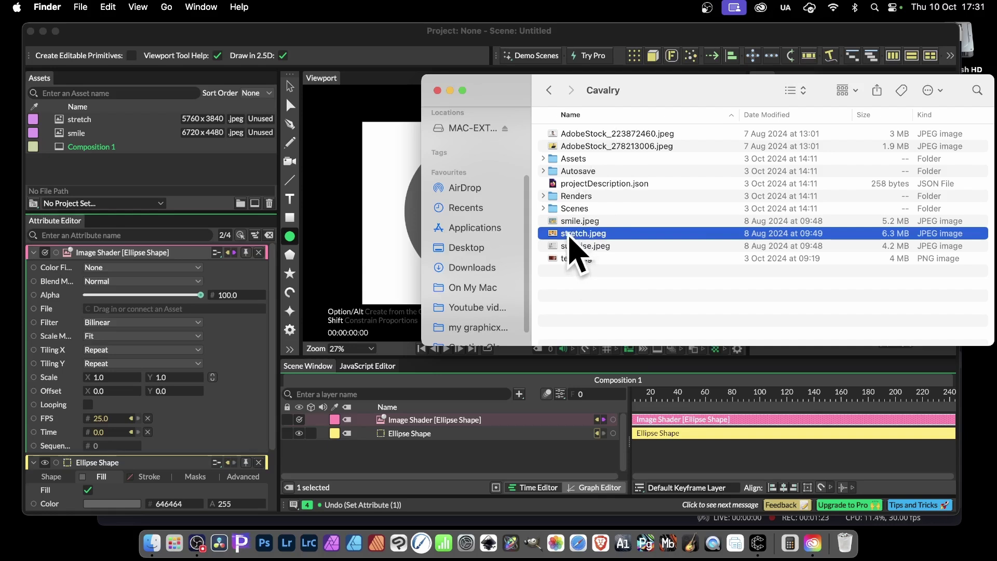
pyautogui.moveTo(574, 244); pyautogui.dragTo(138, 315)
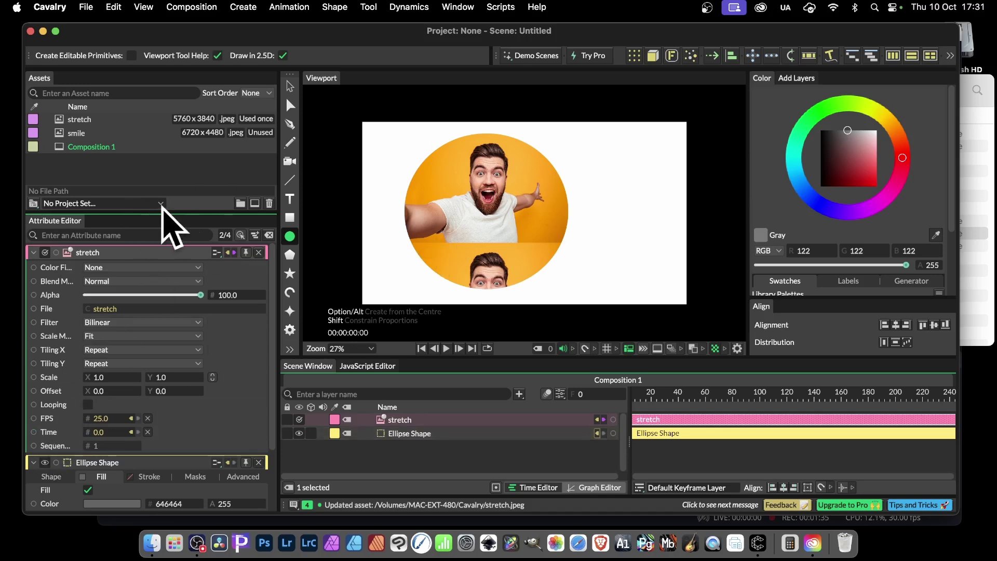
# Nudge the ellipse slightly upward and set the Image Shader's filter to Bicubic.
pyautogui.click(290, 86)
pyautogui.moveTo(552, 221); pyautogui.dragTo(503, 178)
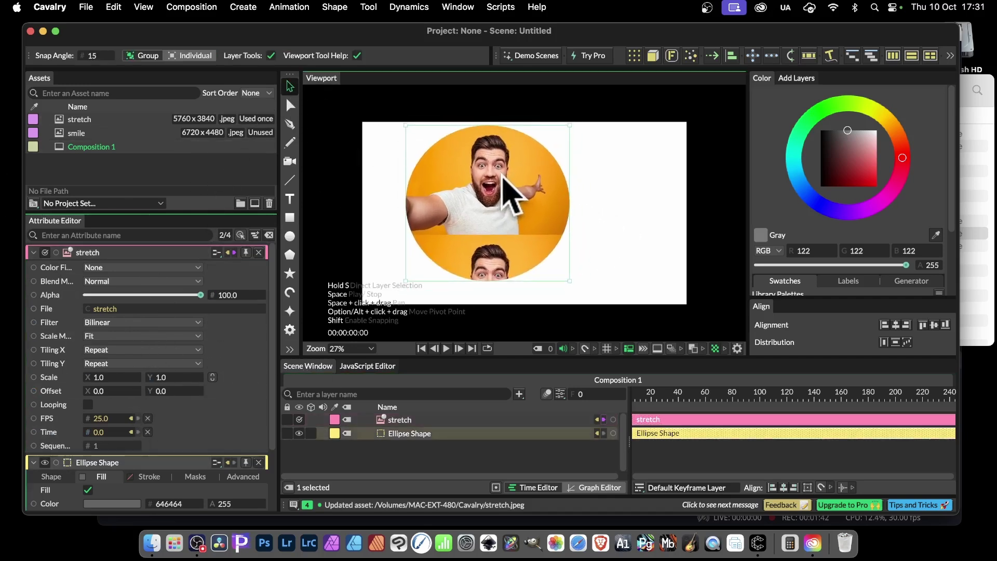
pyautogui.click(132, 323)
pyautogui.click(138, 307)
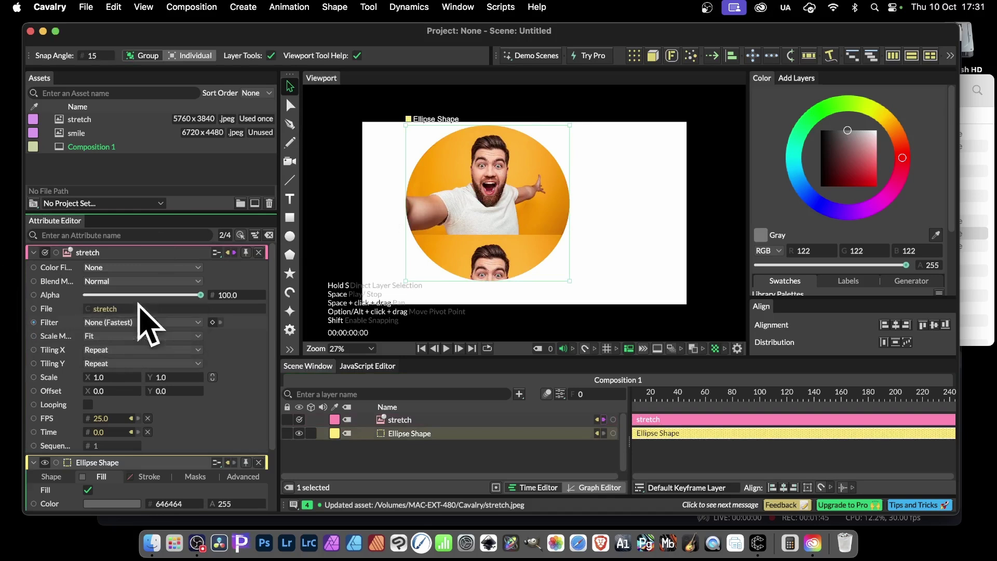
pyautogui.click(132, 322)
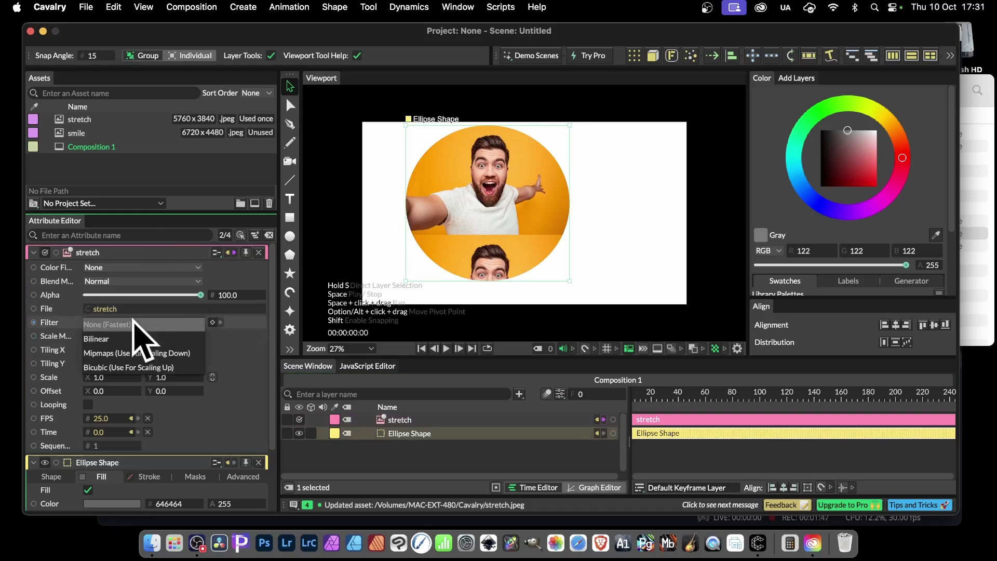
pyautogui.click(127, 366)
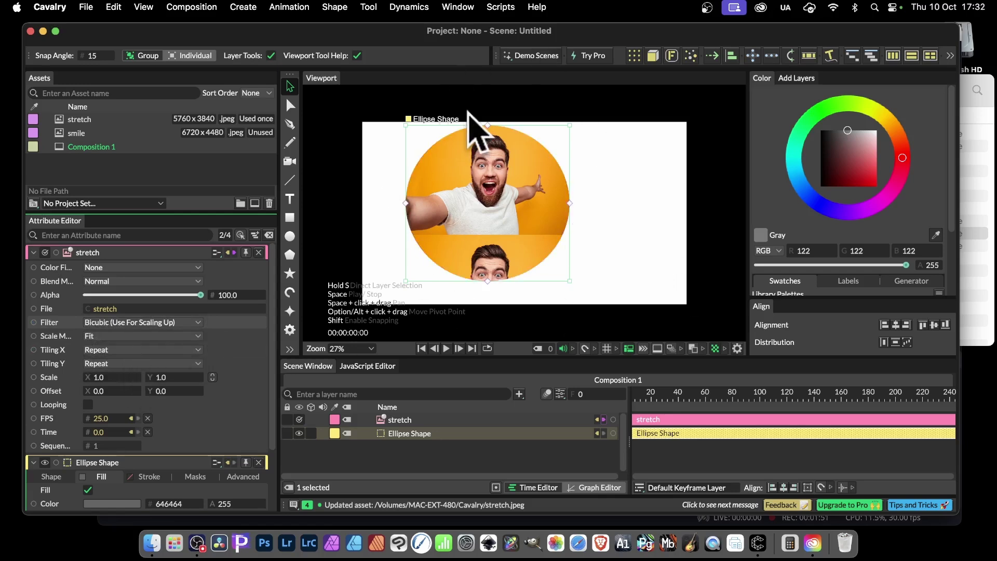
# Try Tiling X as Clamp, Mirror and Decal, ending back on Repeat.
pyautogui.click(147, 350)
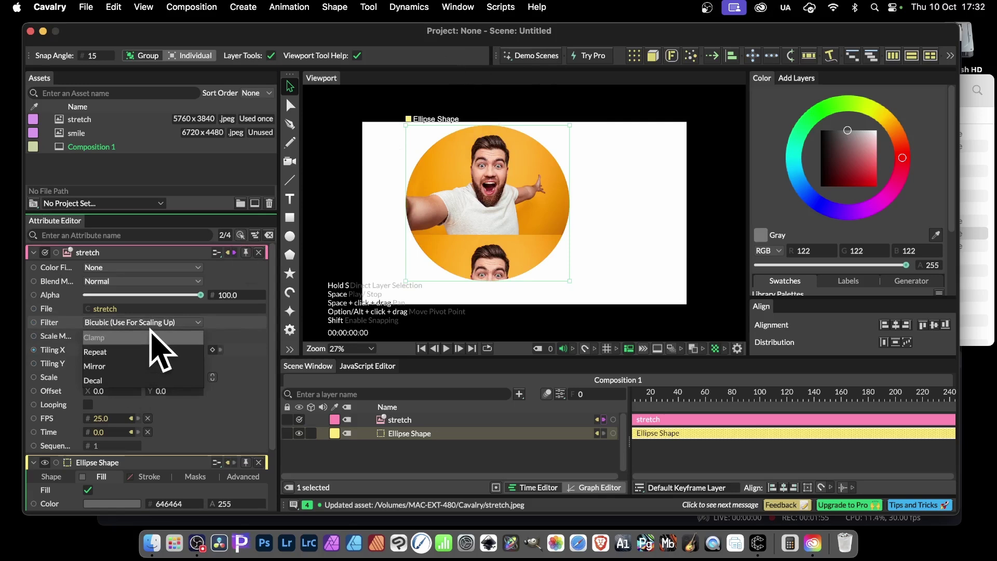
pyautogui.click(152, 337)
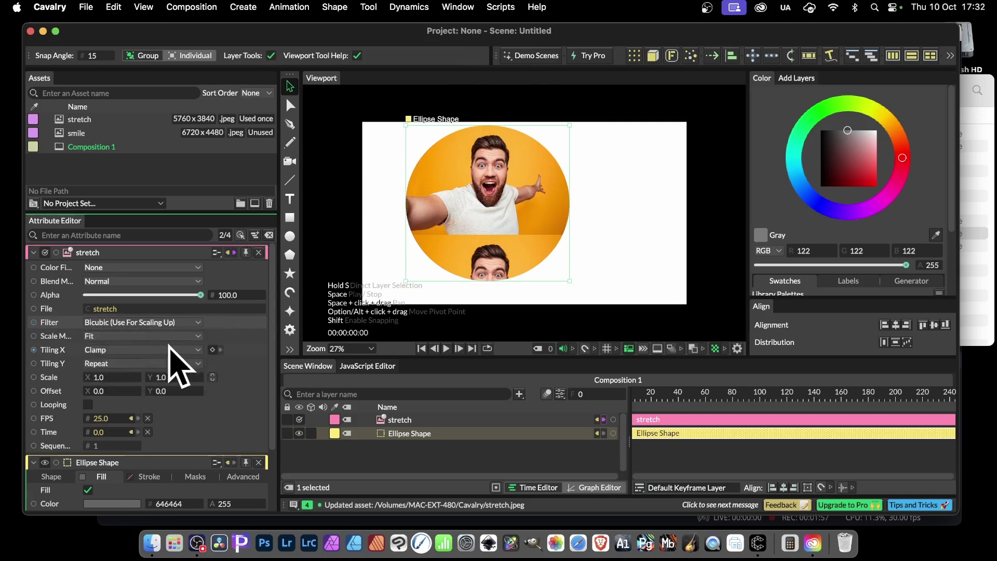
pyautogui.click(128, 350)
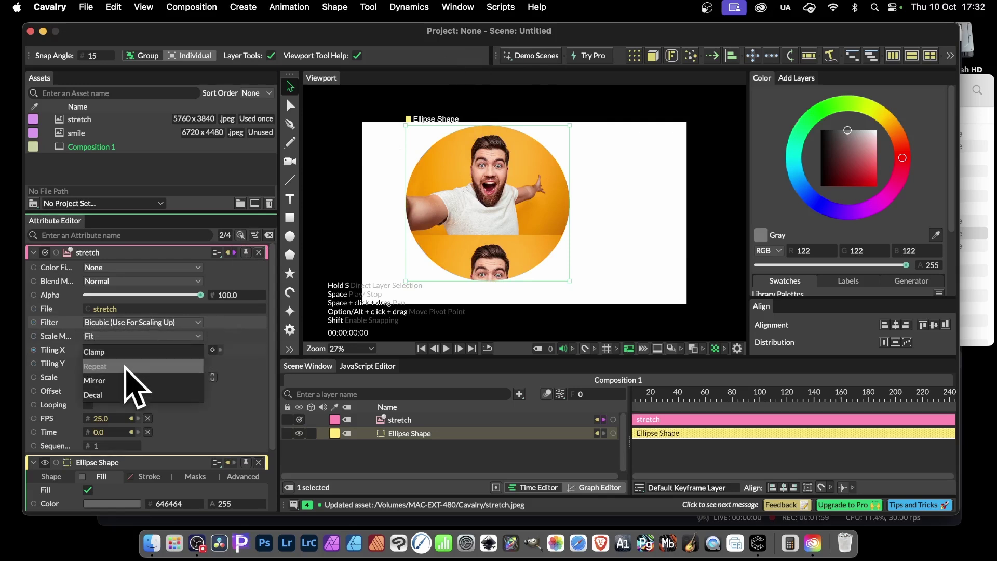
pyautogui.click(124, 381)
pyautogui.click(134, 351)
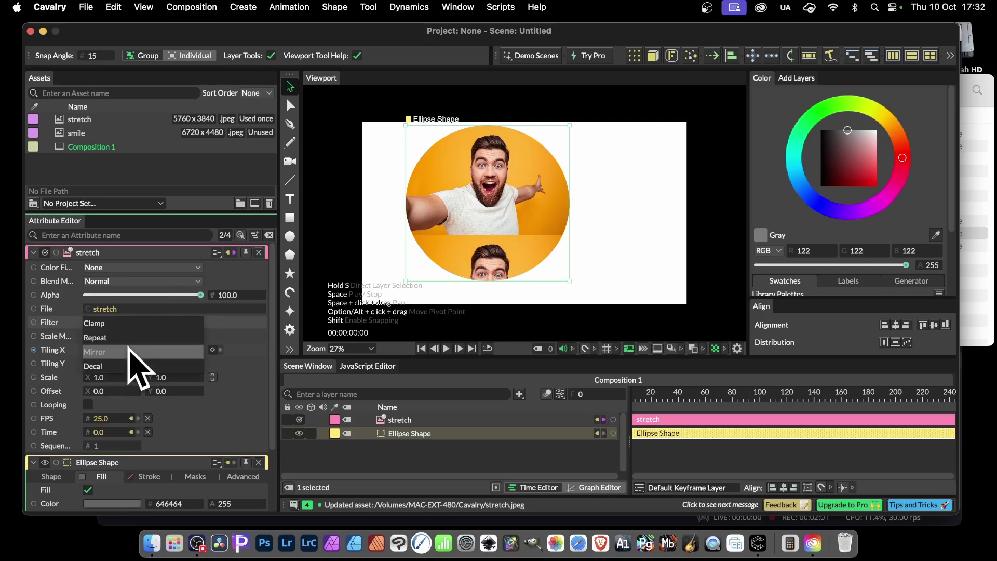
pyautogui.click(136, 366)
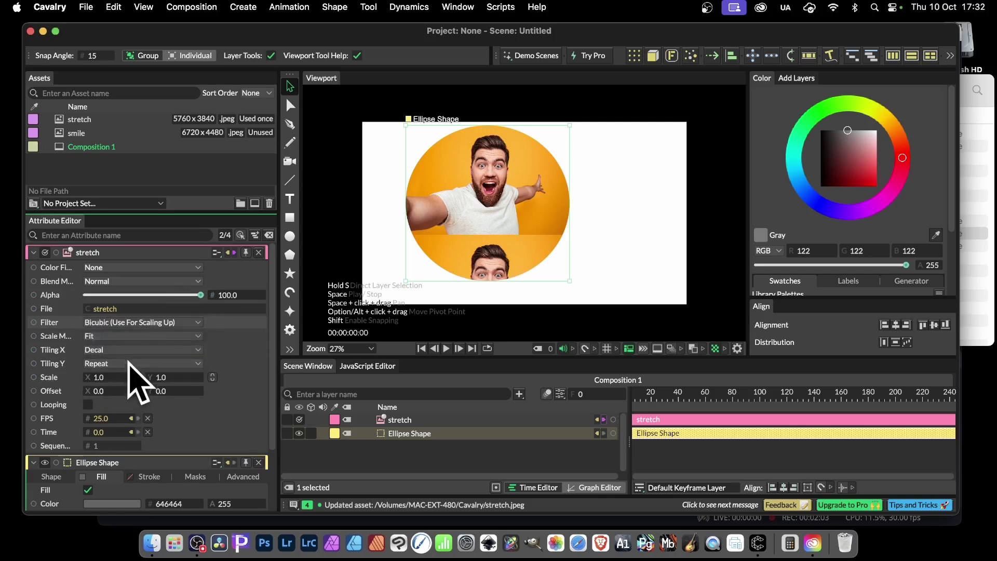
pyautogui.click(125, 352)
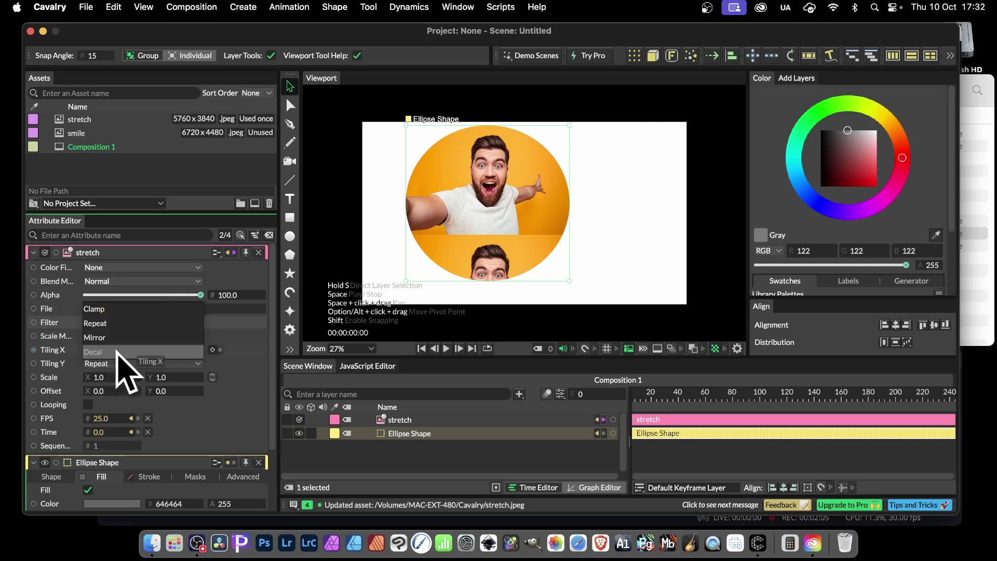
pyautogui.click(121, 343)
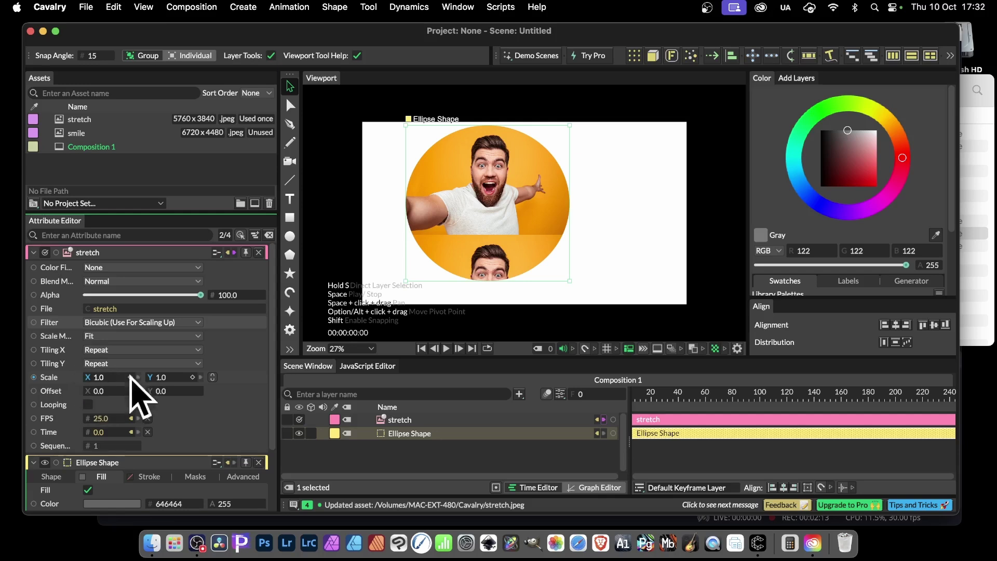
# Link Scale X and Y, then shrink the image shader's scale to 0.38 on both axes.
pyautogui.moveTo(108, 377); pyautogui.dragTo(65, 397)
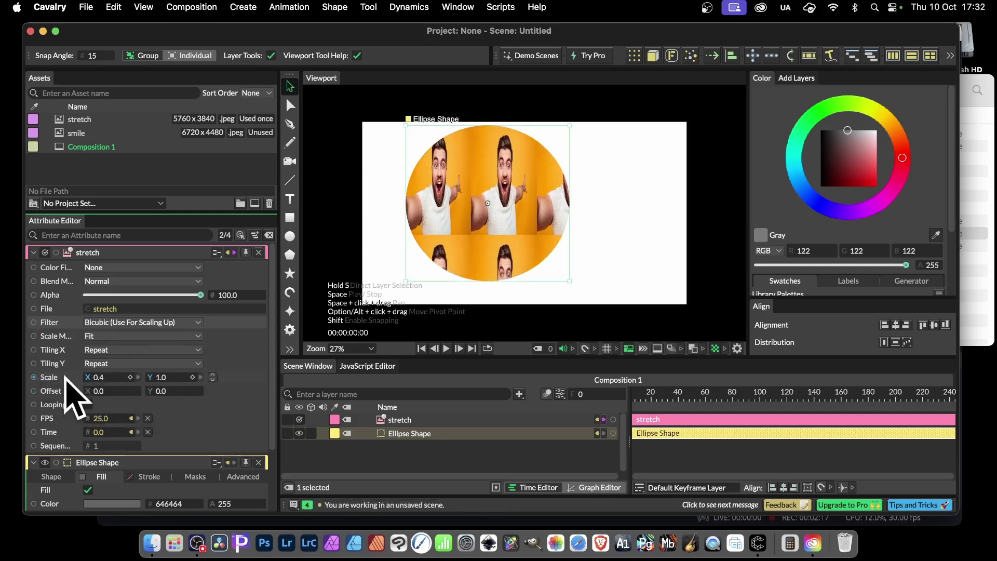
pyautogui.press('super+z')
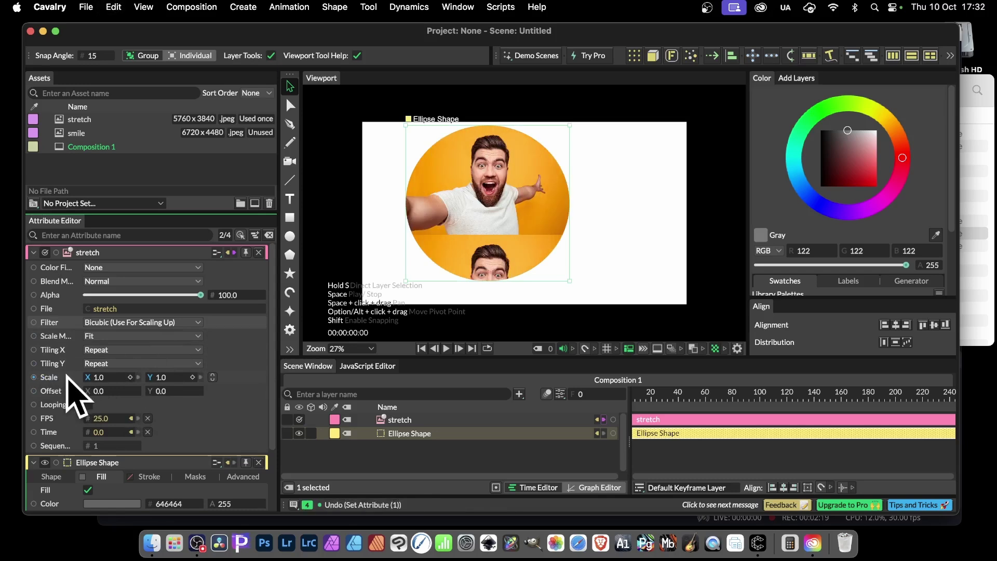
pyautogui.click(212, 377)
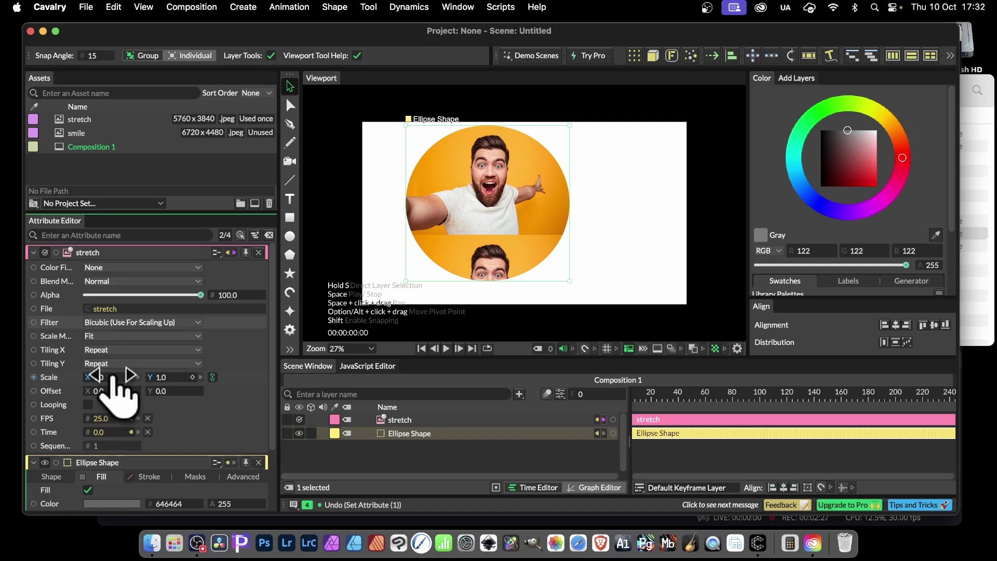
pyautogui.moveTo(112, 375); pyautogui.dragTo(77, 384)
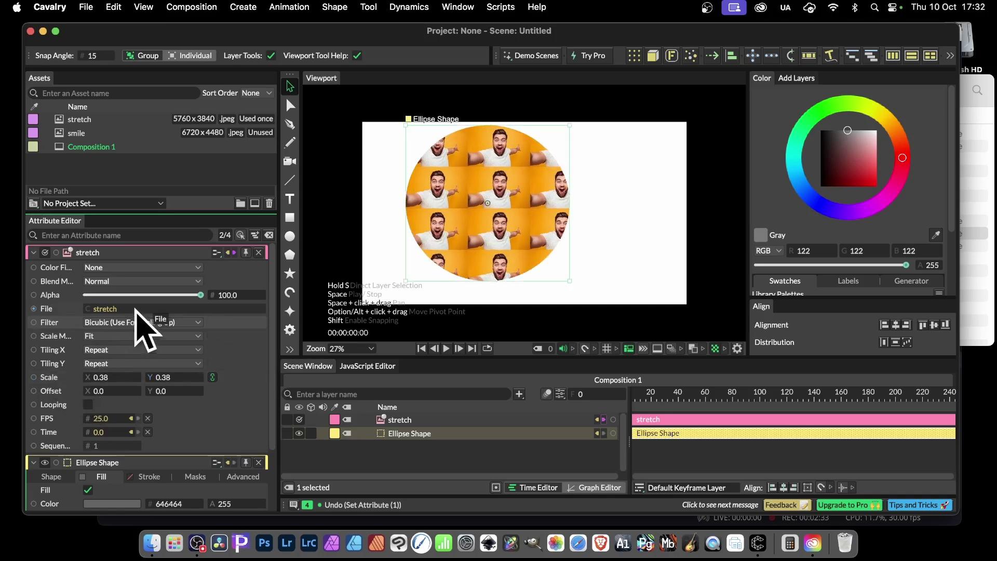
# Keep both tiling axes on Repeat and offset the photo tiles 47 horizontally.
pyautogui.click(110, 351)
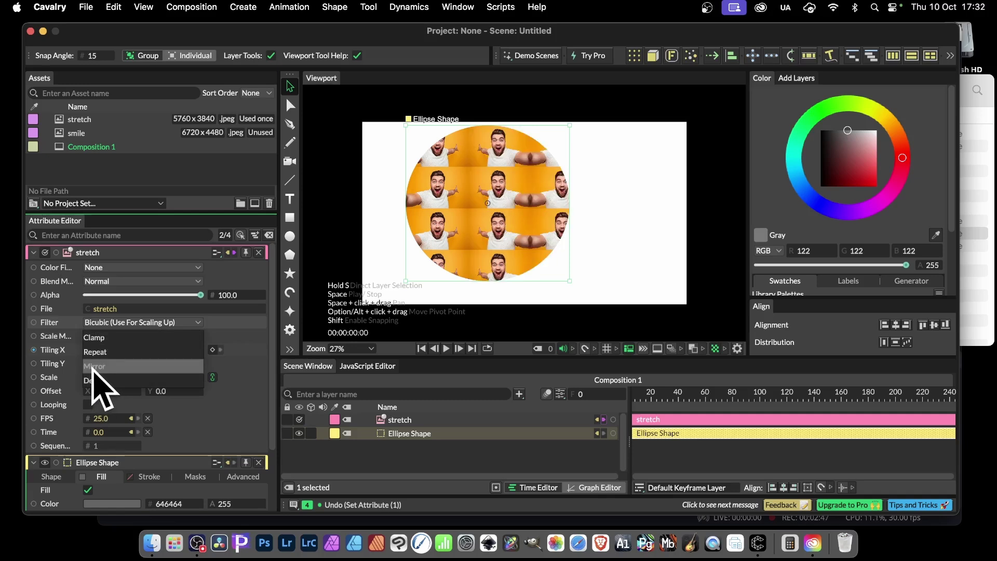
pyautogui.click(96, 351)
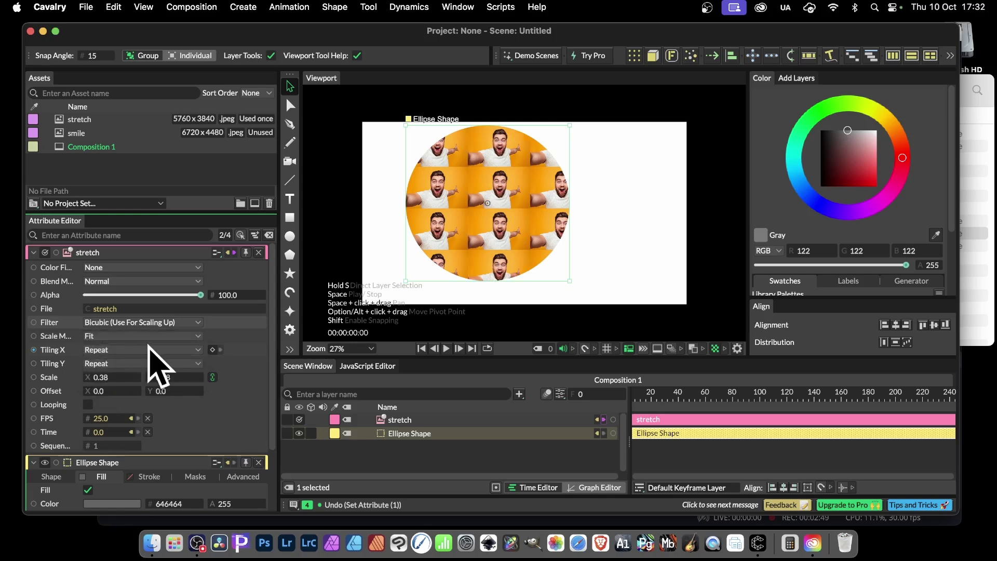
pyautogui.moveTo(100, 391); pyautogui.dragTo(140, 370)
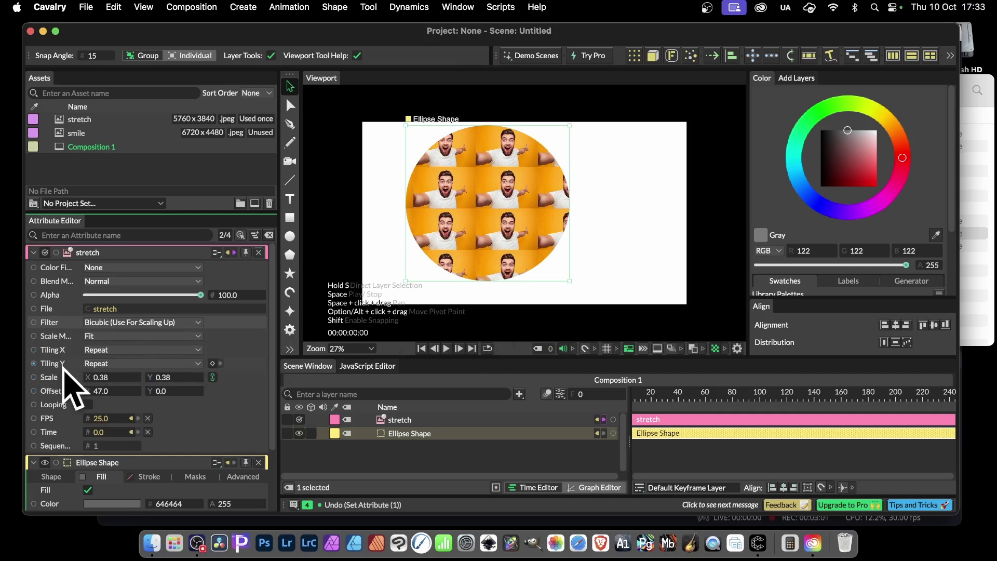
pyautogui.click(118, 365)
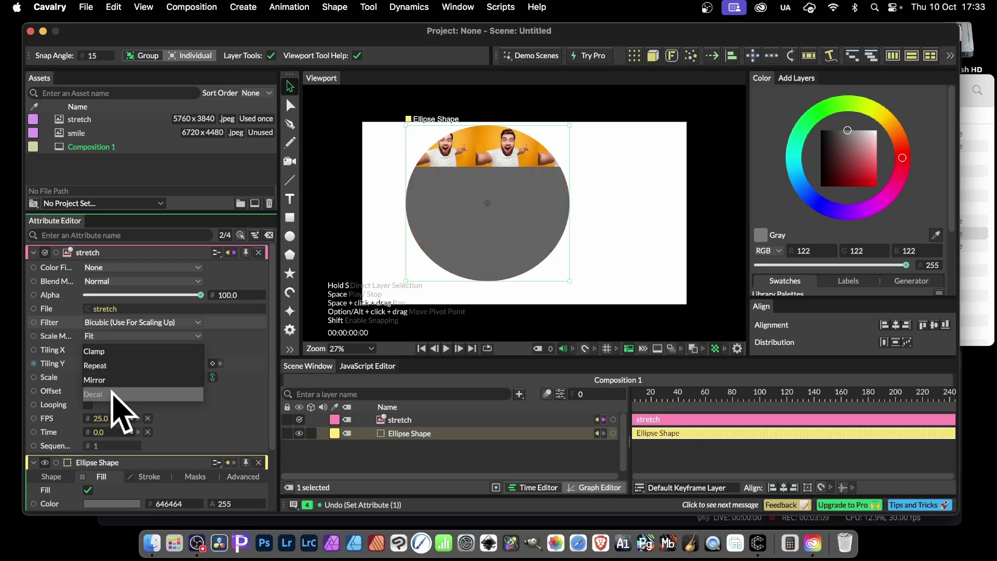
pyautogui.click(116, 365)
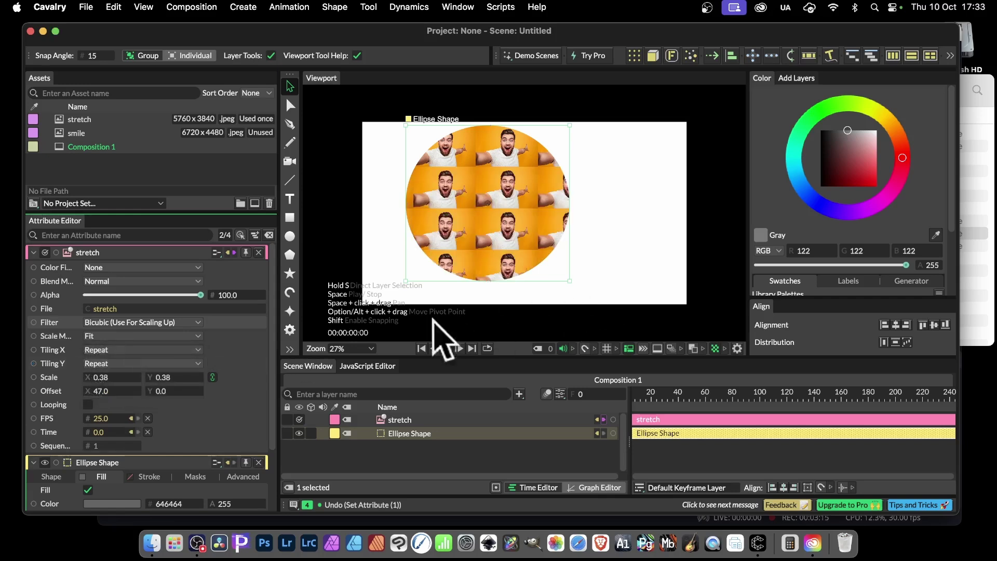
# Keep Scale Mode at Fit and enlarge the photo tiles to 0.56 scale.
pyautogui.click(131, 337)
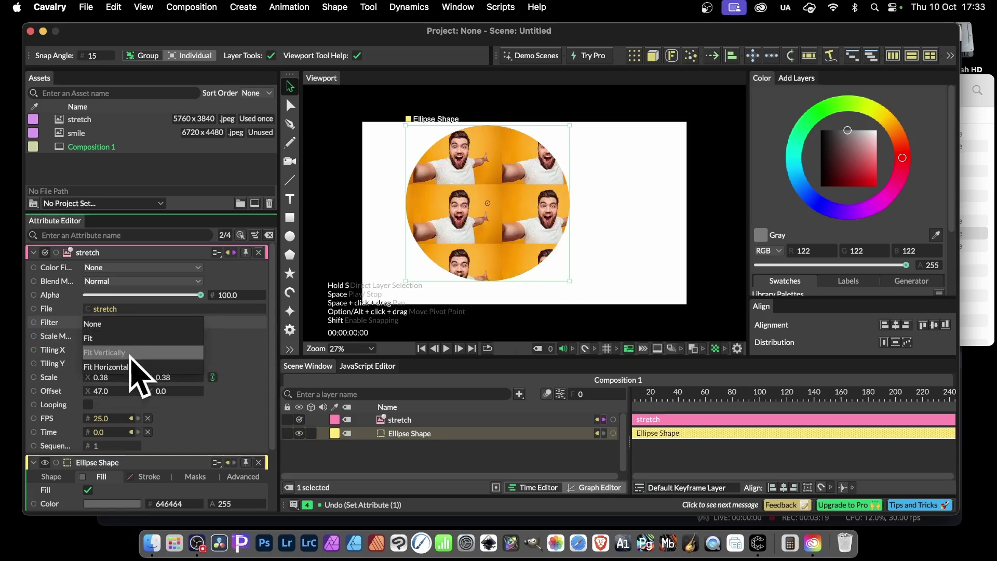
pyautogui.click(254, 363)
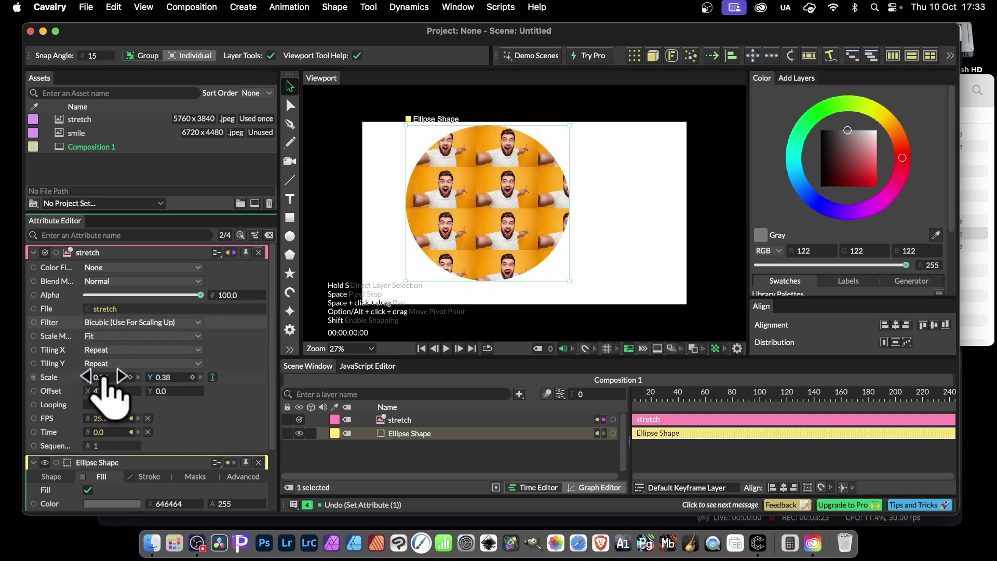
pyautogui.moveTo(104, 376); pyautogui.dragTo(121, 365)
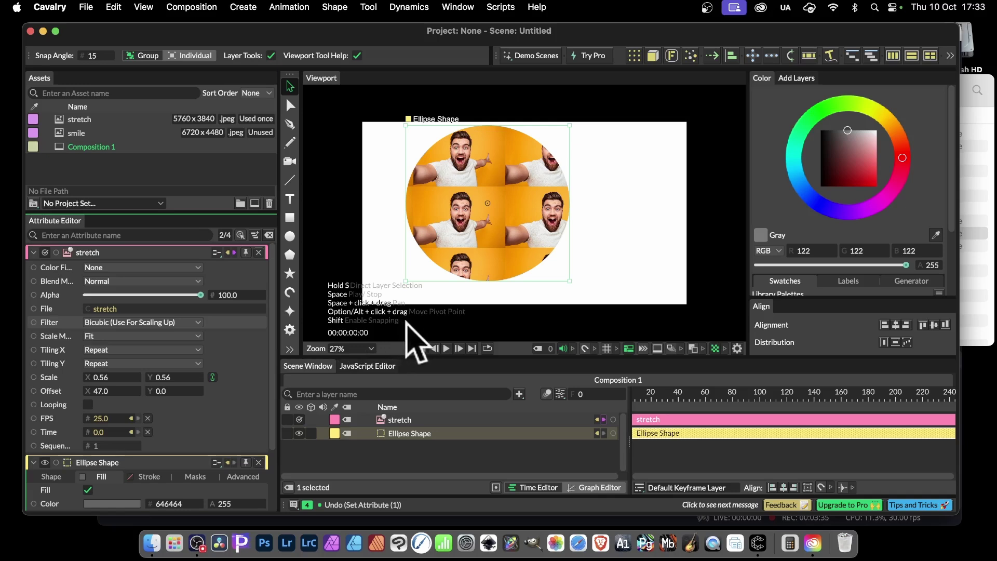
# Set the stretch shader's Blend Mode to Difference.
pyautogui.click(115, 281)
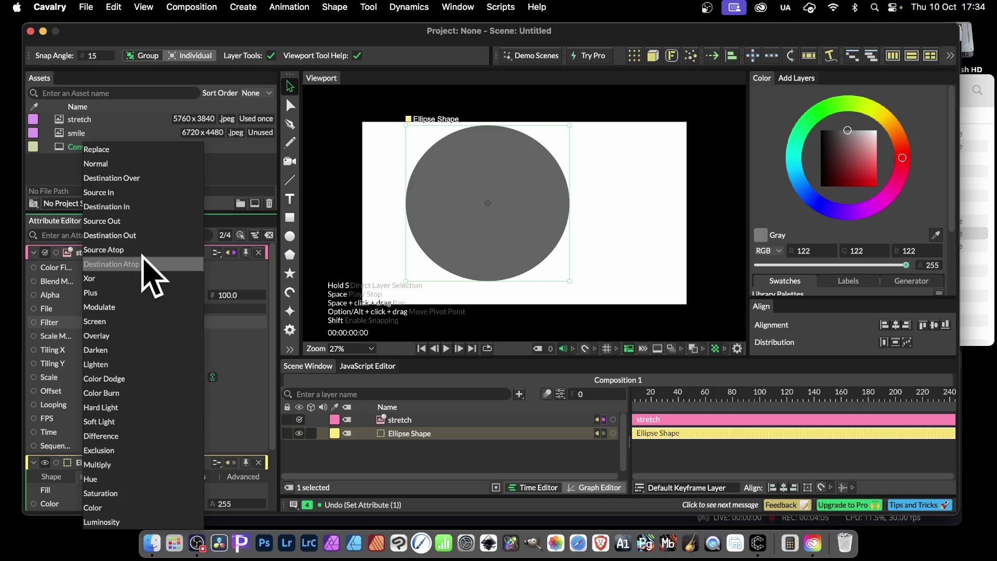
pyautogui.click(128, 436)
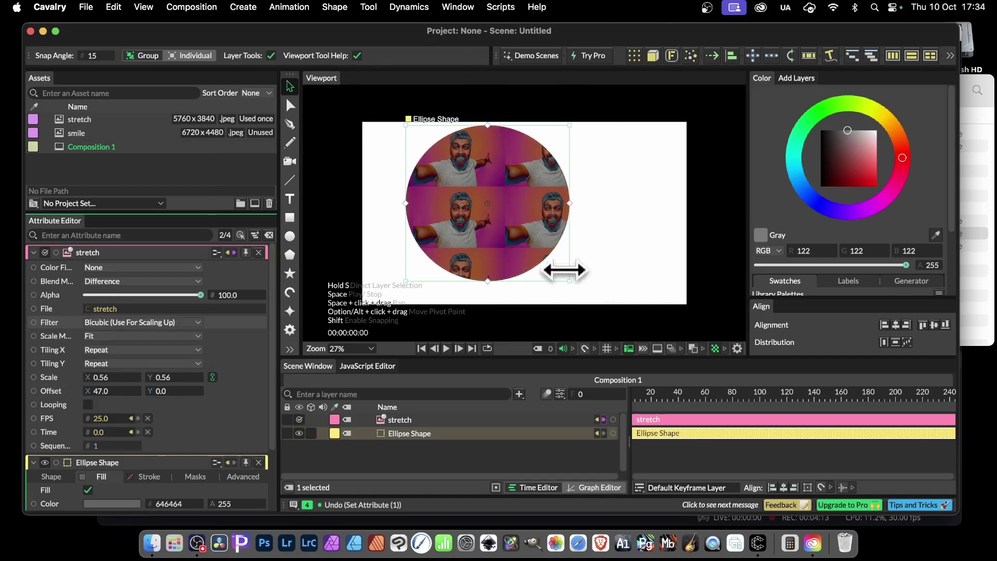
# Enlarge the ellipse by its corner handle and set the shader's Color Filter to sRGB To Linear.
pyautogui.moveTo(570, 281); pyautogui.dragTo(645, 357)
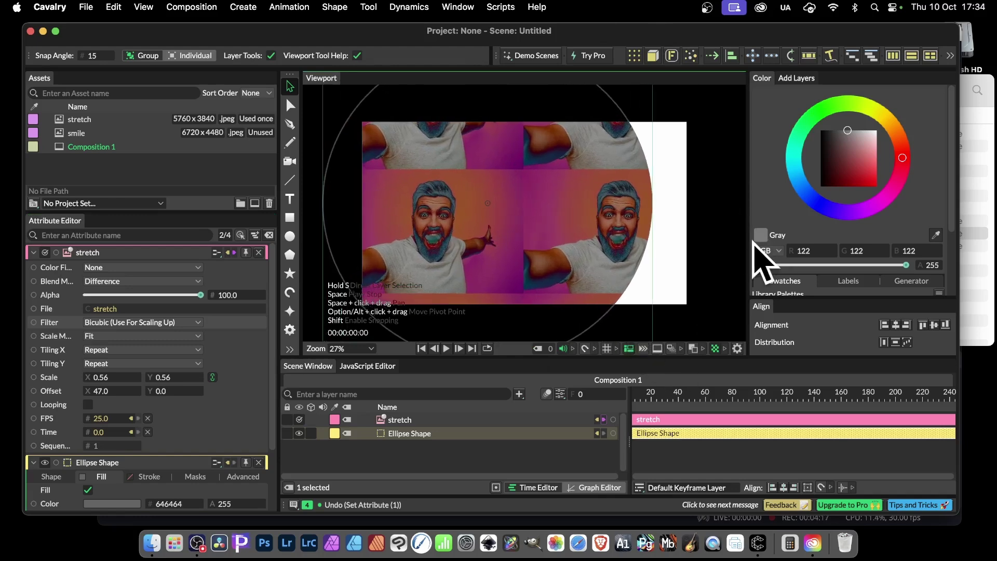
pyautogui.click(143, 268)
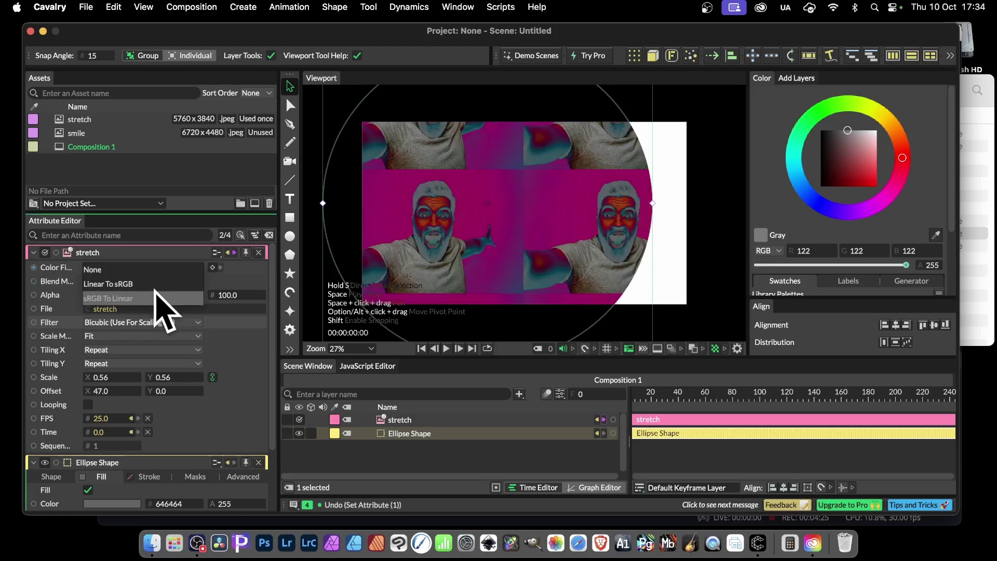
pyautogui.click(156, 299)
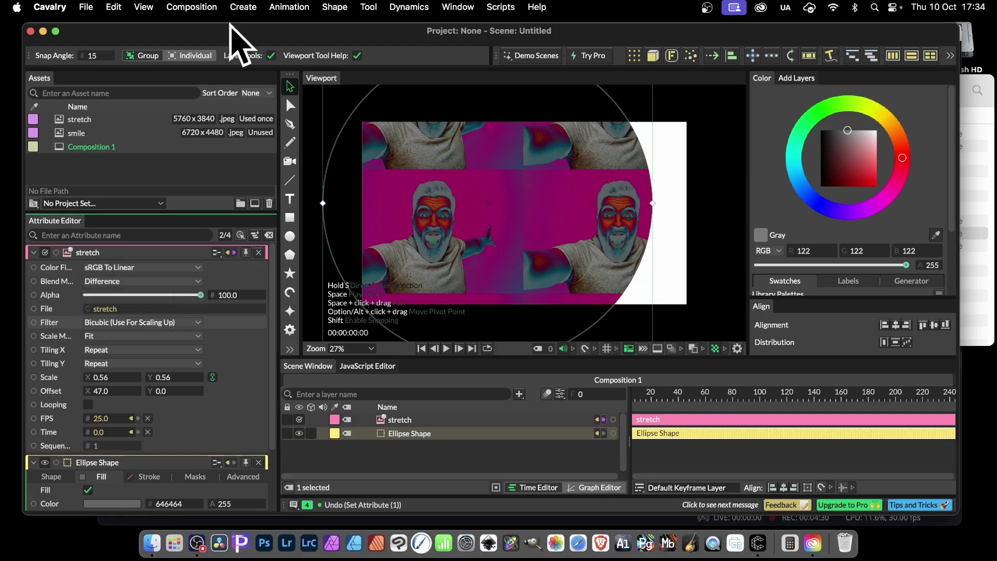
pyautogui.scroll(-3, 200, 465)
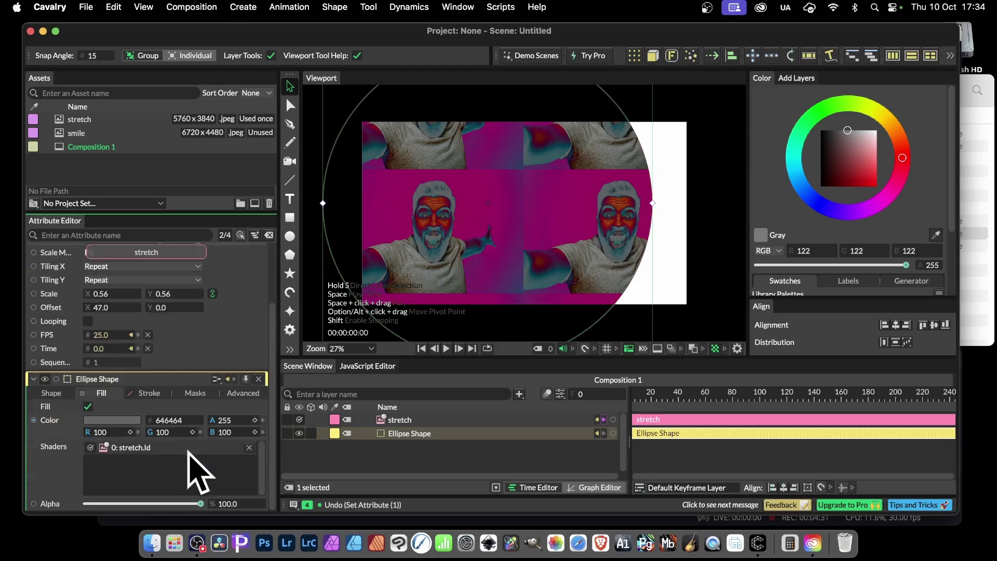
# Add a Gradient Shader above the stretch shader and select it to view its Linear gradient settings.
pyautogui.rightClick(144, 462)
pyautogui.moveTo(224, 359)
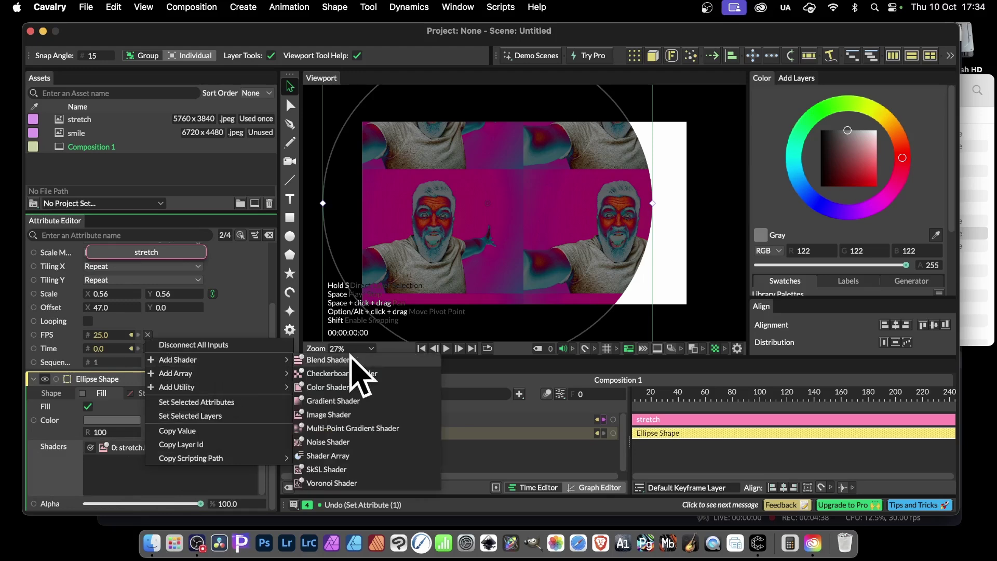
pyautogui.click(349, 403)
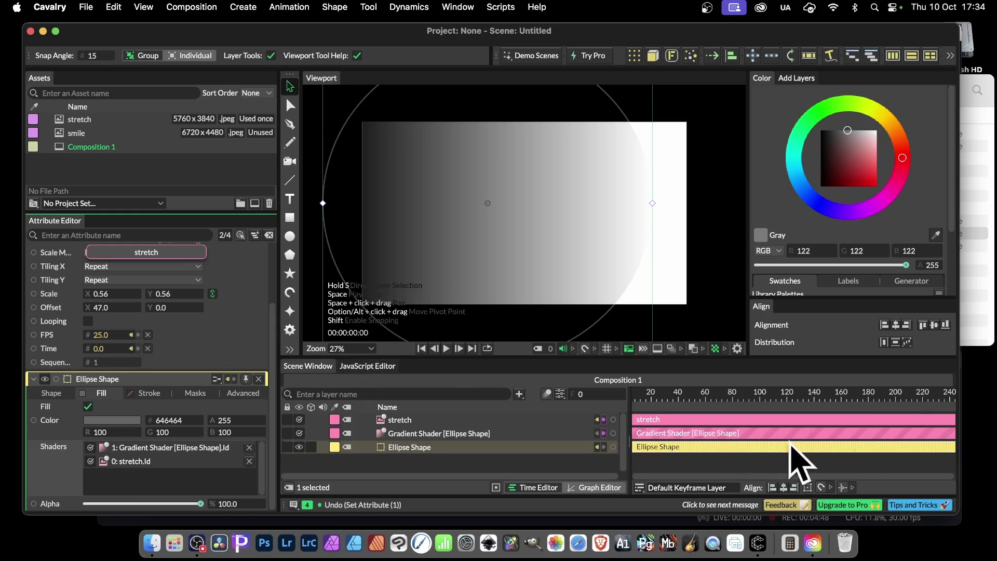
pyautogui.click(701, 435)
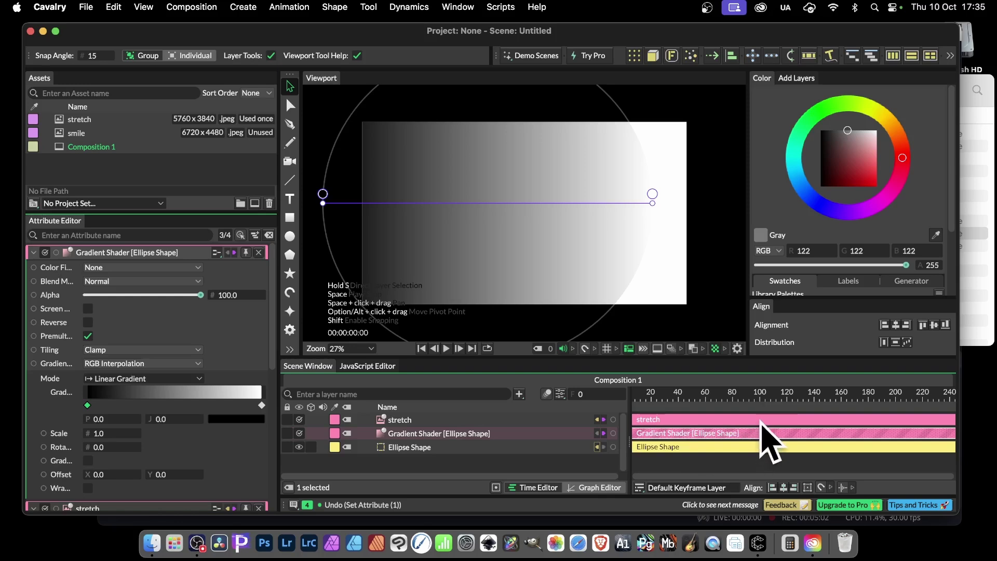
# Set the Gradient Shader blend mode to Lighten and add a magenta ff0bd4 middle stop.
pyautogui.click(133, 283)
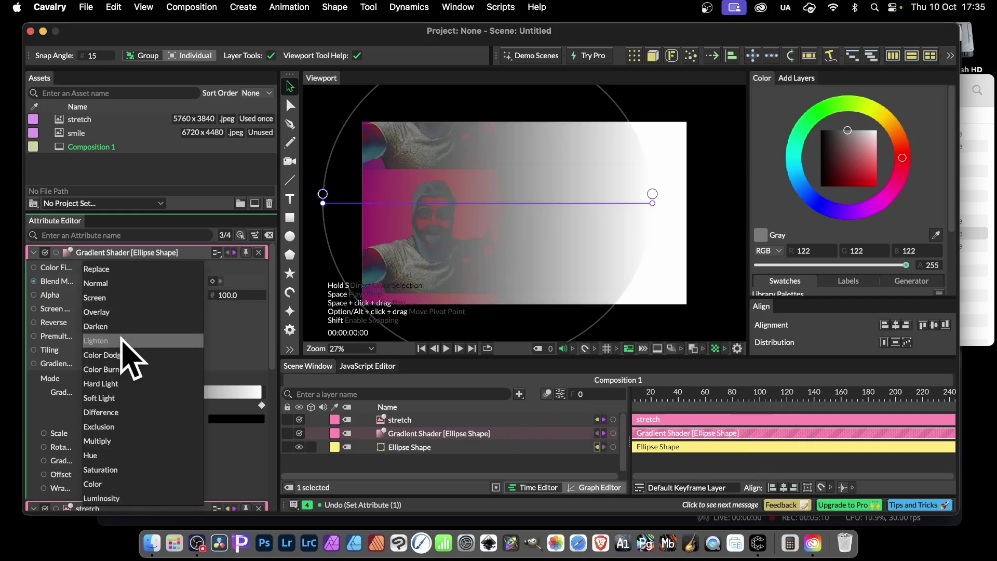
pyautogui.click(123, 341)
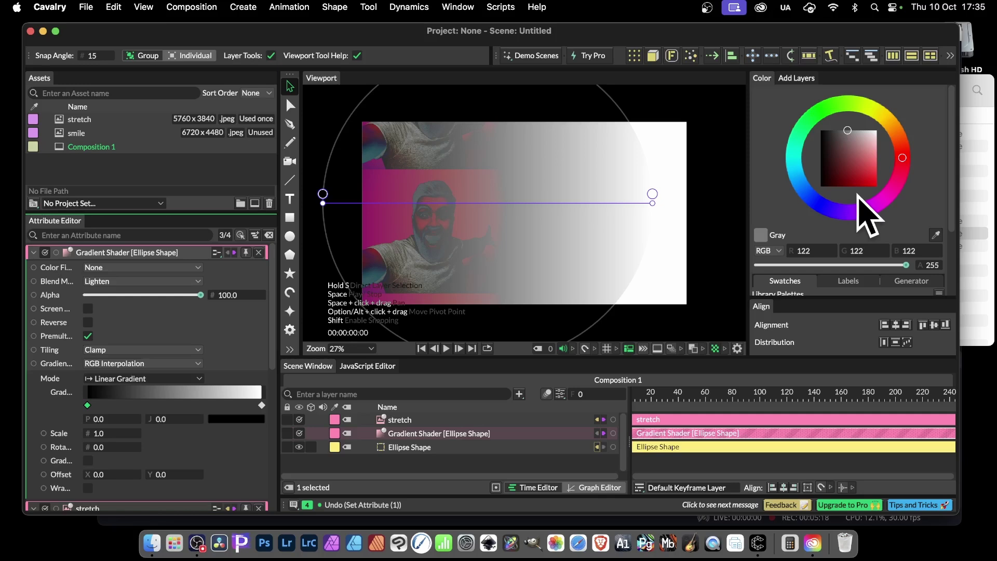
pyautogui.click(180, 393)
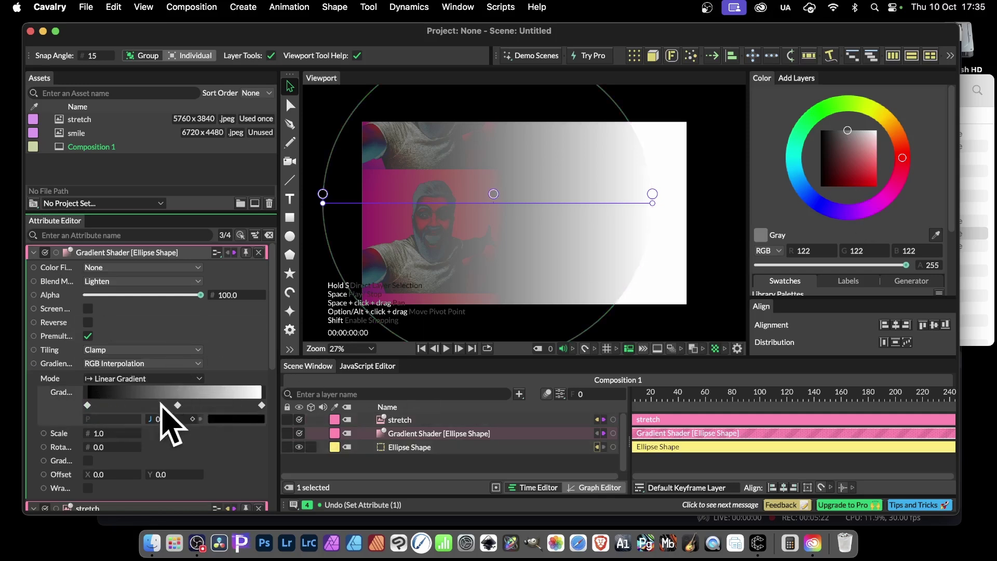
pyautogui.doubleClick(177, 404)
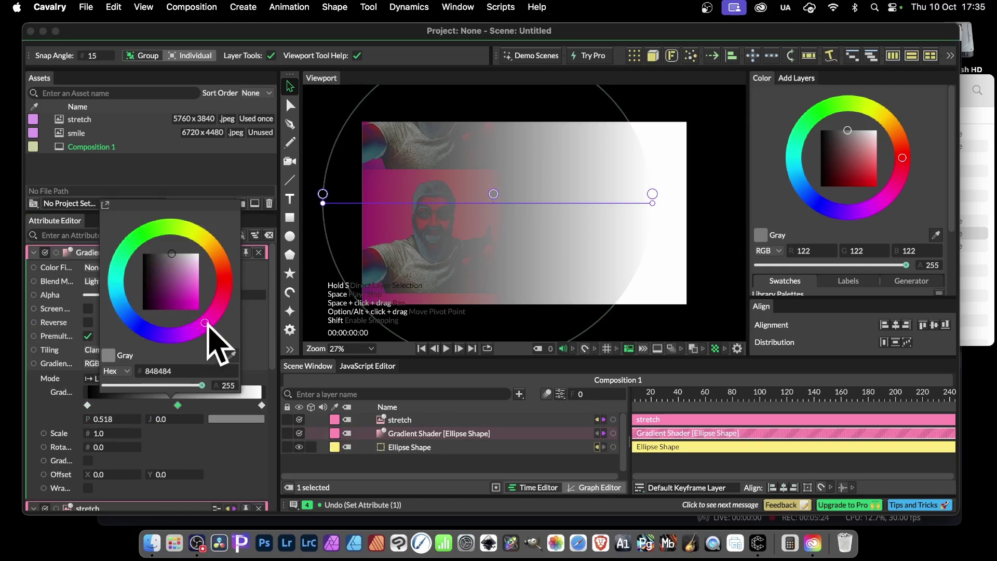
pyautogui.click(198, 307)
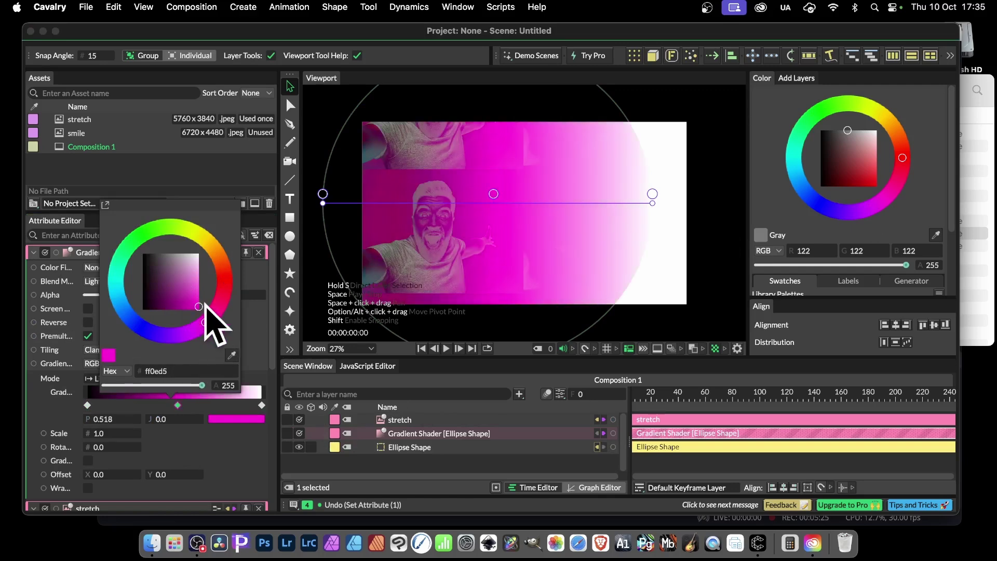
pyautogui.click(227, 180)
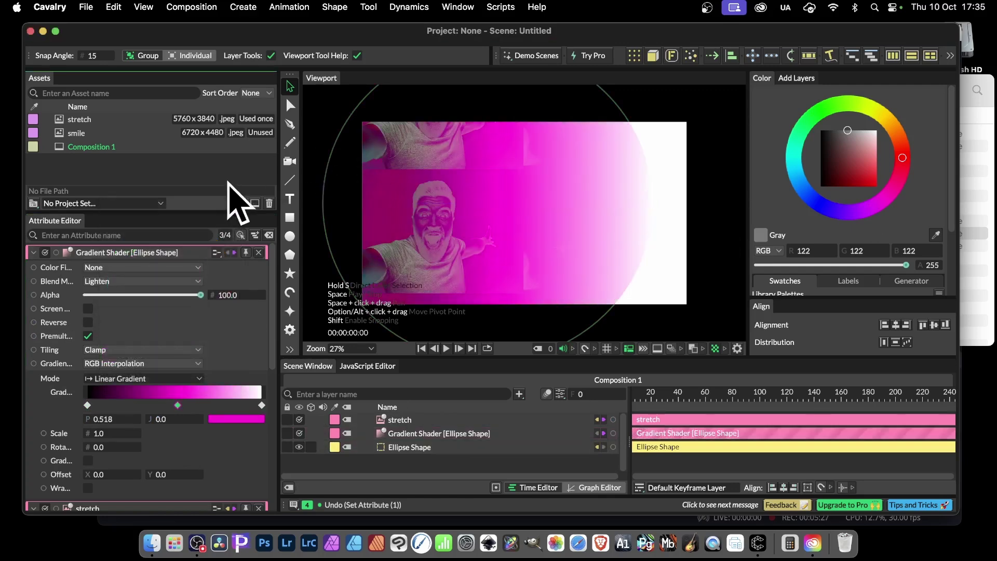
# Try the gradient's Screen, reverse and premultiplied alpha options, then switch them all back off.
pyautogui.click(88, 308)
pyautogui.click(88, 322)
pyautogui.click(88, 336)
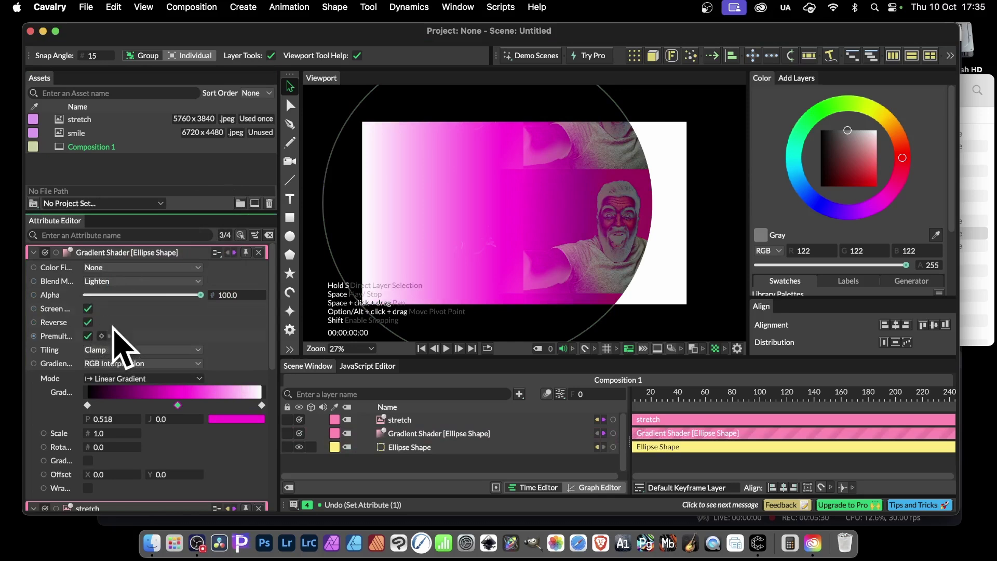
pyautogui.click(88, 308)
pyautogui.click(88, 322)
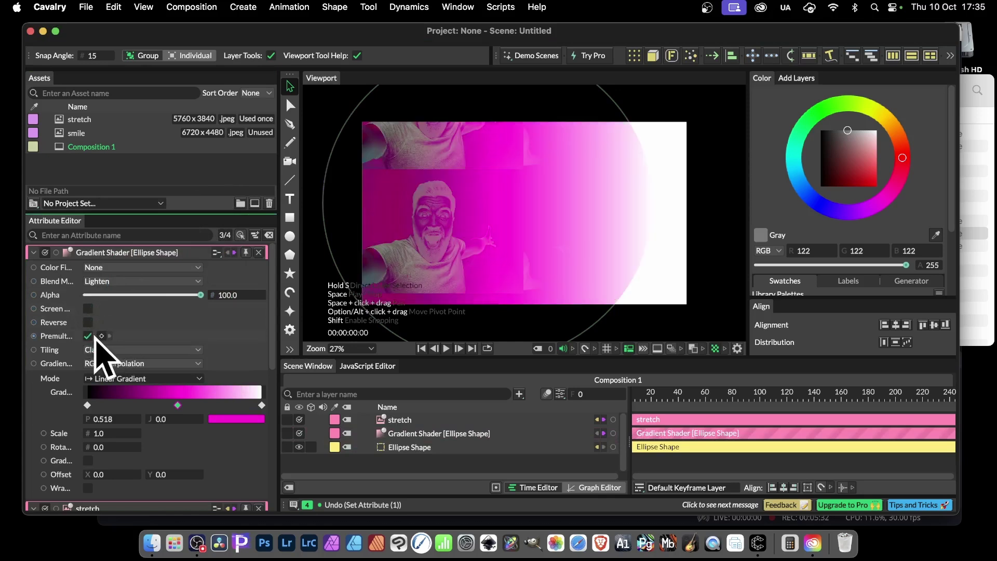
pyautogui.click(88, 336)
# Review the stretch photo shader's settings, then select the Ellipse Shape layer.
pyautogui.click(665, 420)
pyautogui.click(647, 420)
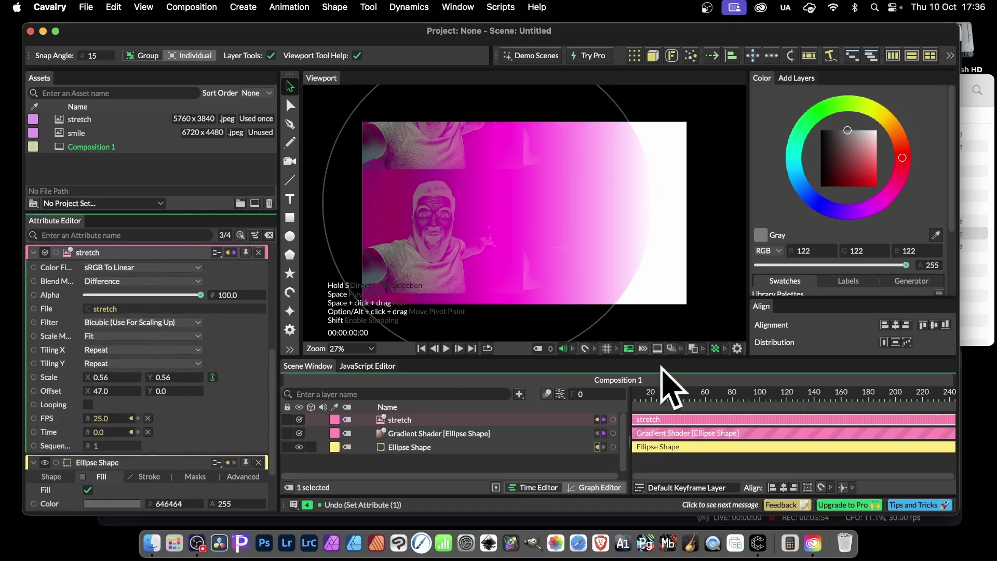
pyautogui.click(672, 448)
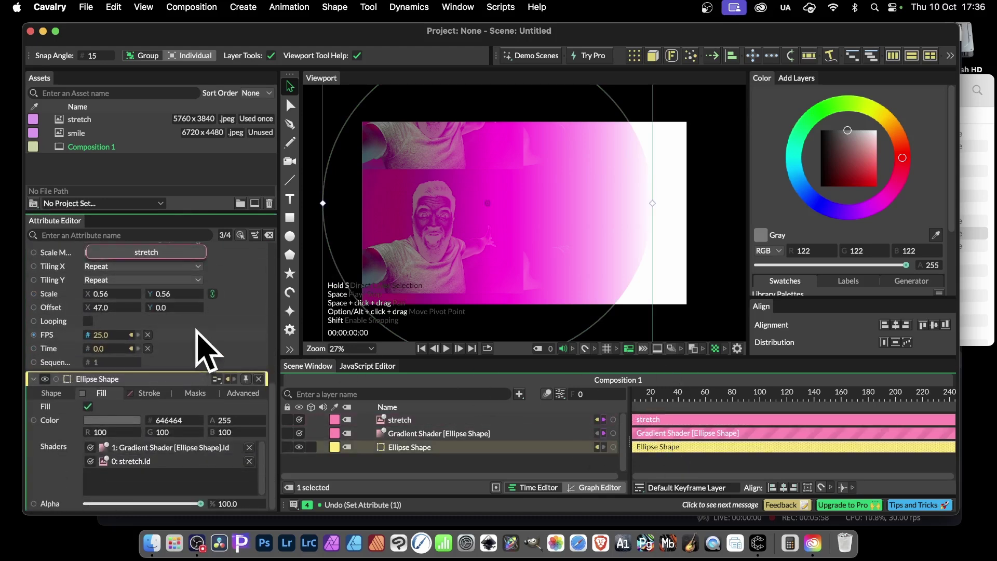
# Switch to the ellipse's Shape tab, showing its position, rotation and 2.011 by 2.032 scale.
pyautogui.scroll(5, 206, 353)
pyautogui.scroll(3, 145, 367)
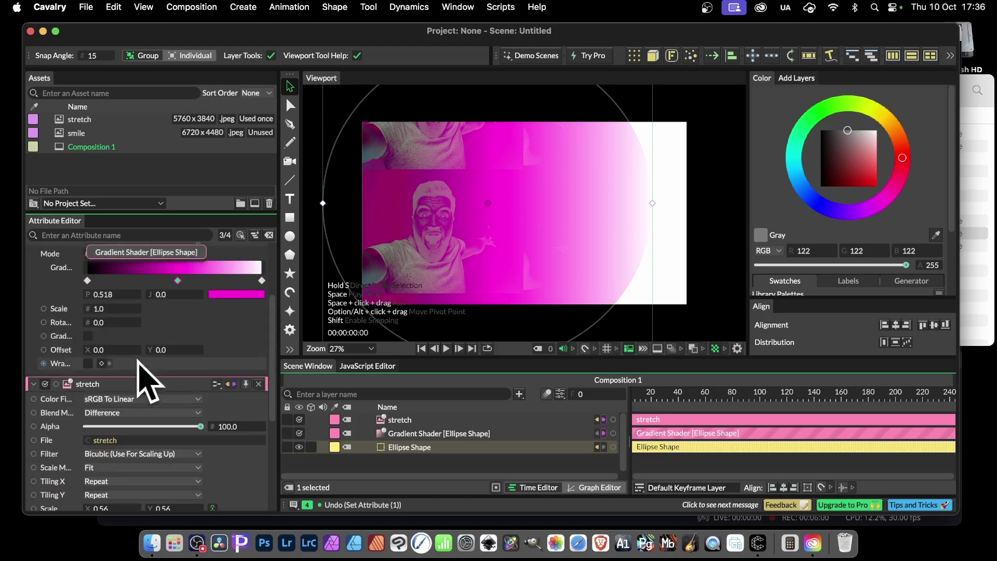
pyautogui.scroll(-3, 147, 368)
pyautogui.scroll(8, 133, 346)
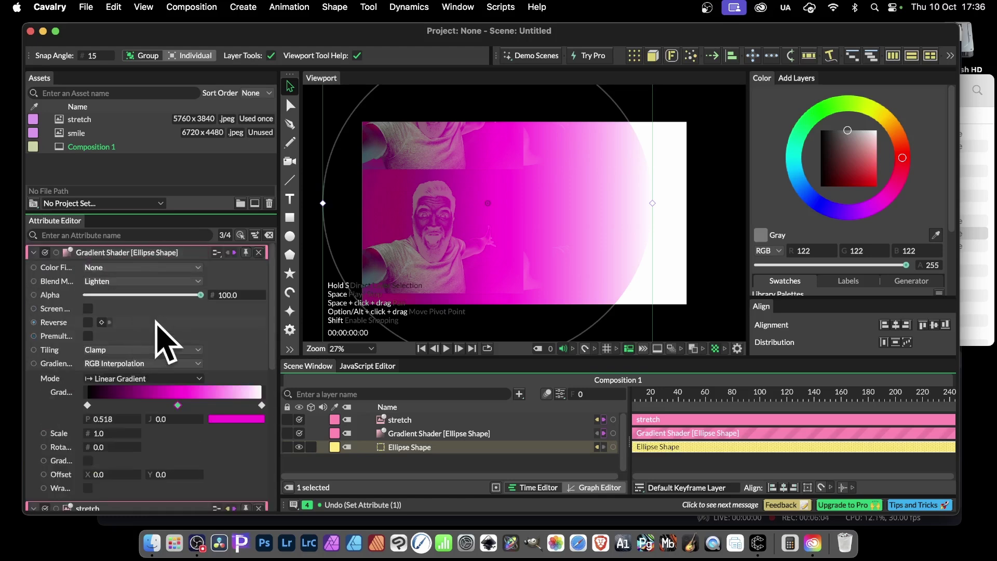
pyautogui.scroll(-10, 156, 338)
pyautogui.scroll(-3, 165, 350)
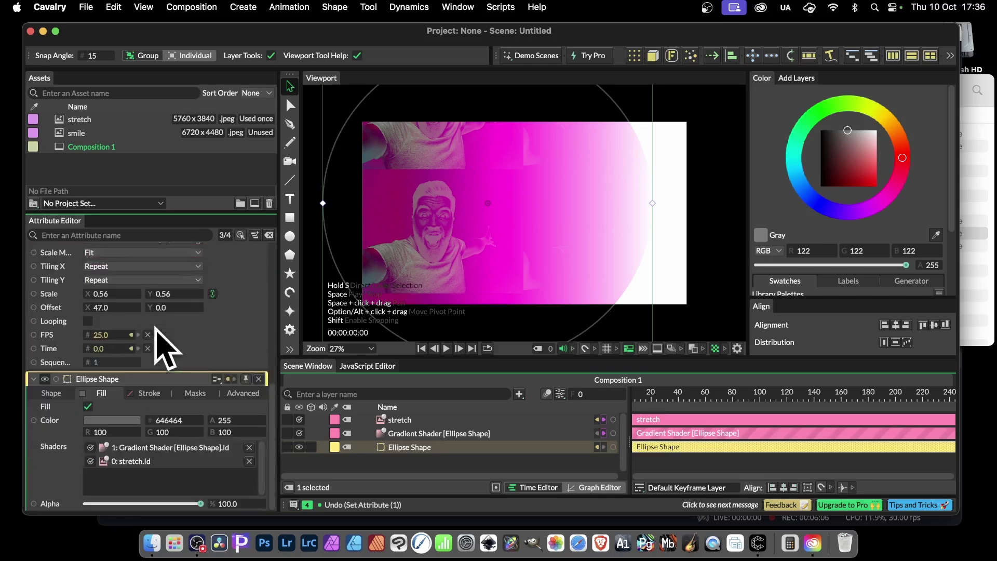
pyautogui.click(55, 394)
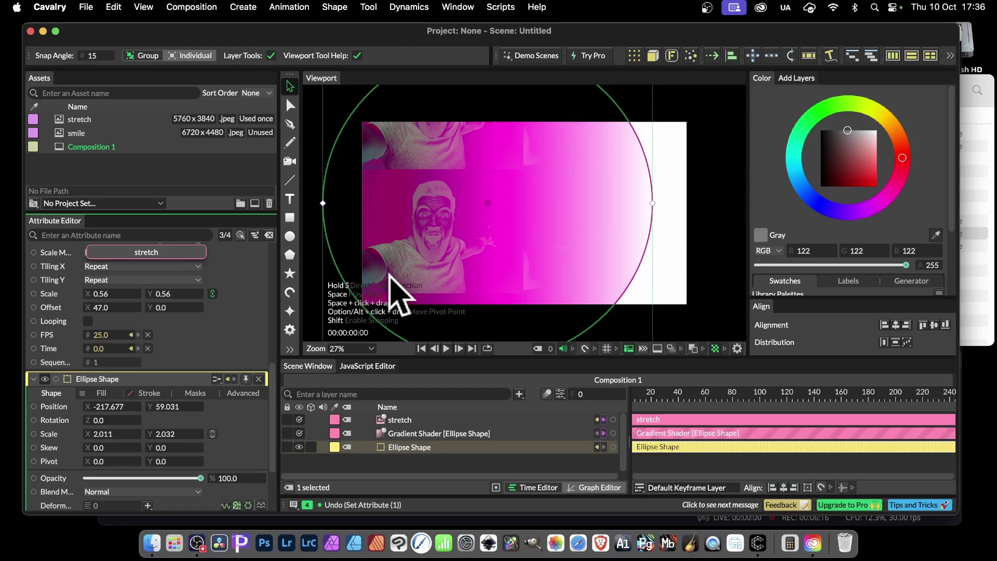
pyautogui.click(35, 382)
pyautogui.click(34, 382)
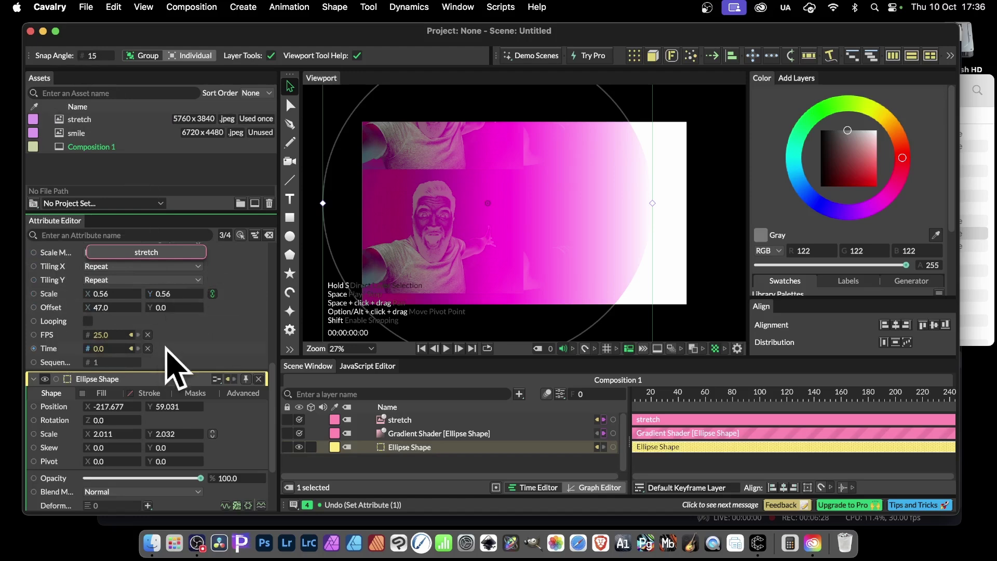
# Add a Distortion filter to the ellipse, giving its fill torn, ragged edges.
pyautogui.scroll(-3, 182, 432)
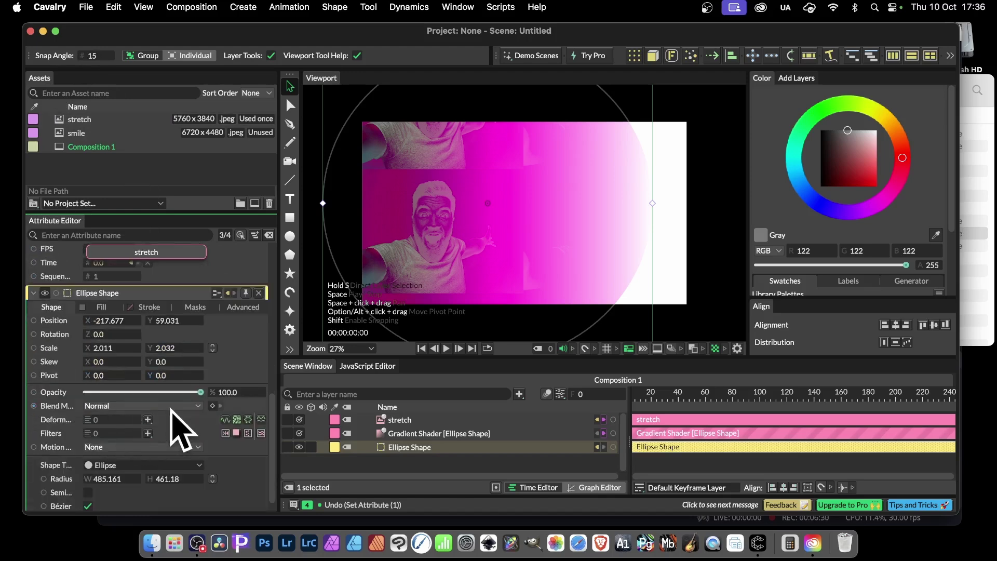
pyautogui.click(148, 433)
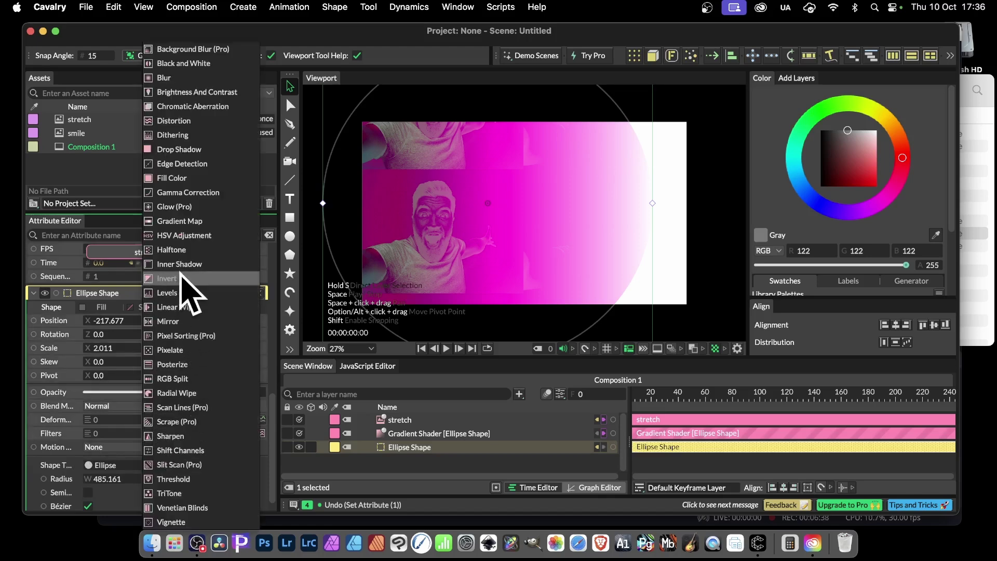
pyautogui.click(180, 121)
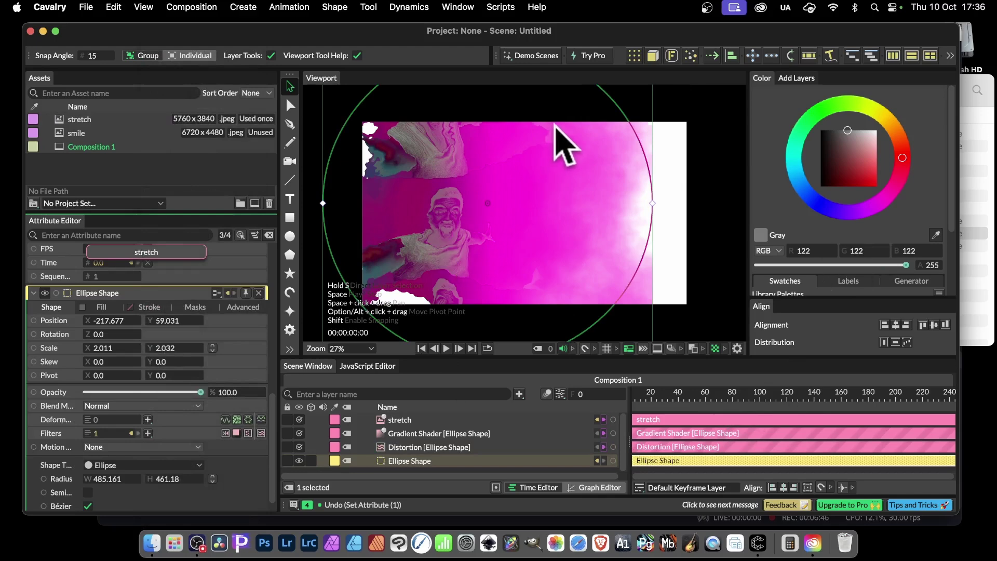
# Resize the ellipse to about 1.312 by 1.288 and move it to the frame's left side.
pyautogui.moveTo(563, 239); pyautogui.dragTo(634, 310)
pyautogui.moveTo(387, 111); pyautogui.dragTo(453, 175)
pyautogui.moveTo(614, 244); pyautogui.dragTo(543, 195)
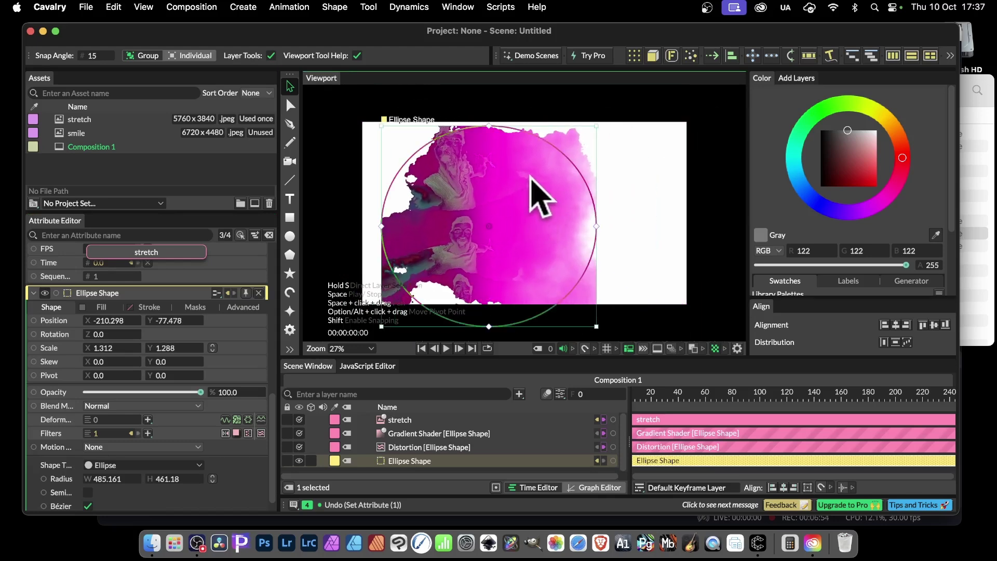